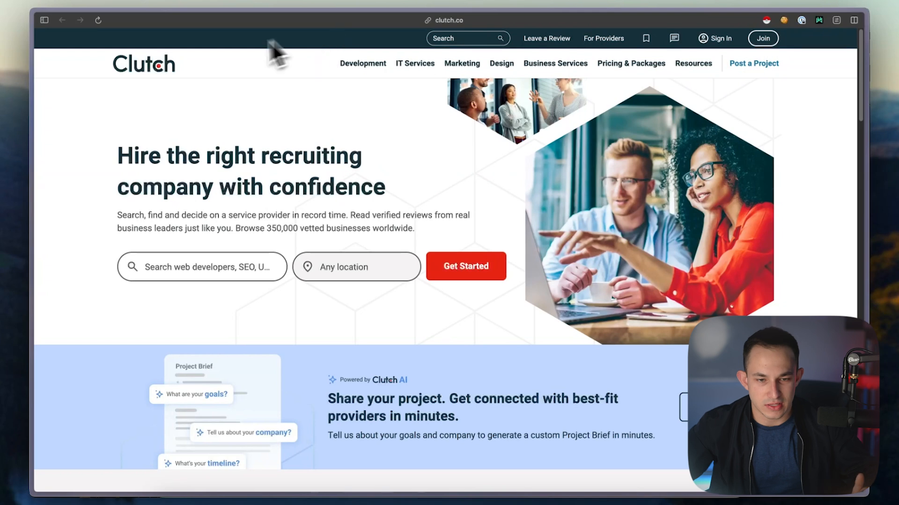
Dismiss the sign-out notice and open Clutch's SEO companies listing from the digital marketing categories
{"action": "mouse_move", "coordinate": [360, 75]}
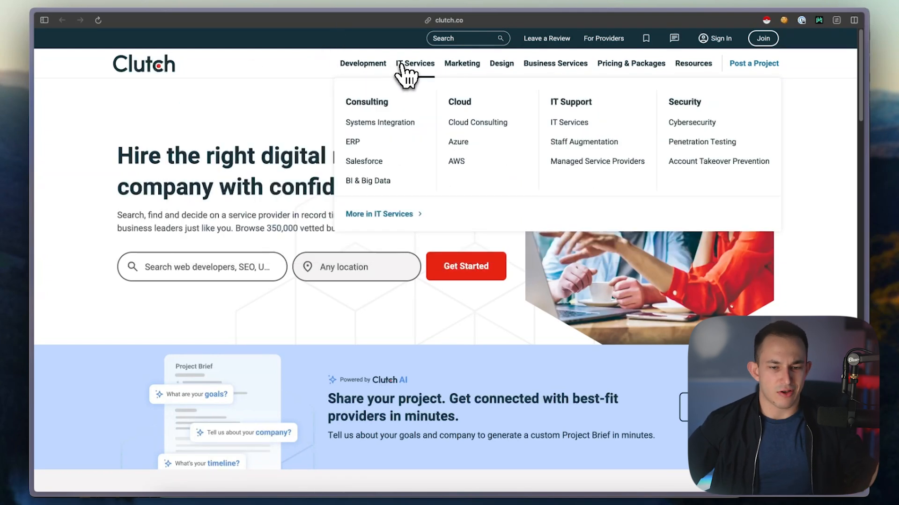
{"action": "mouse_move", "coordinate": [553, 68]}
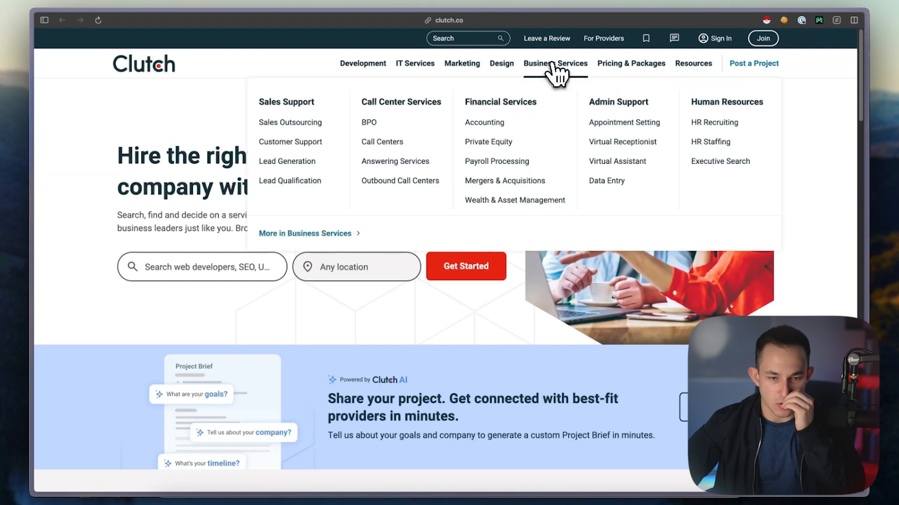
{"action": "mouse_move", "coordinate": [613, 73]}
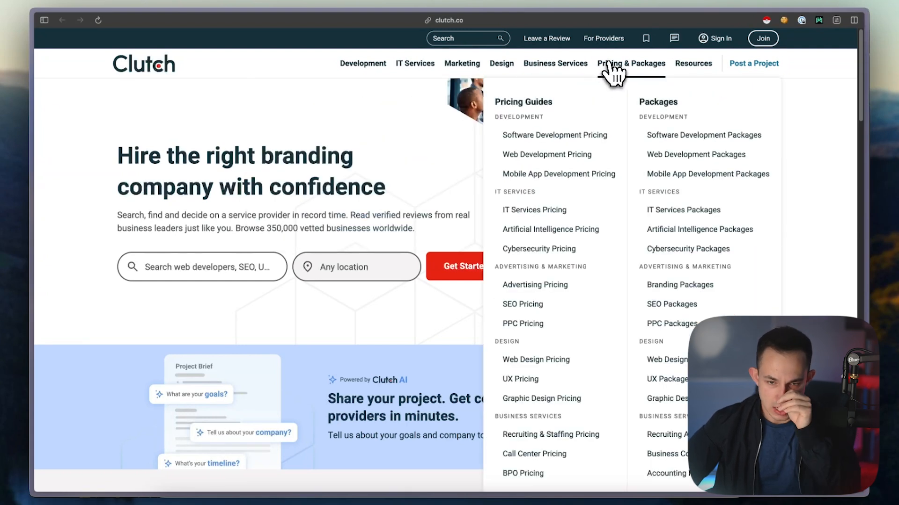
{"action": "mouse_move", "coordinate": [681, 80]}
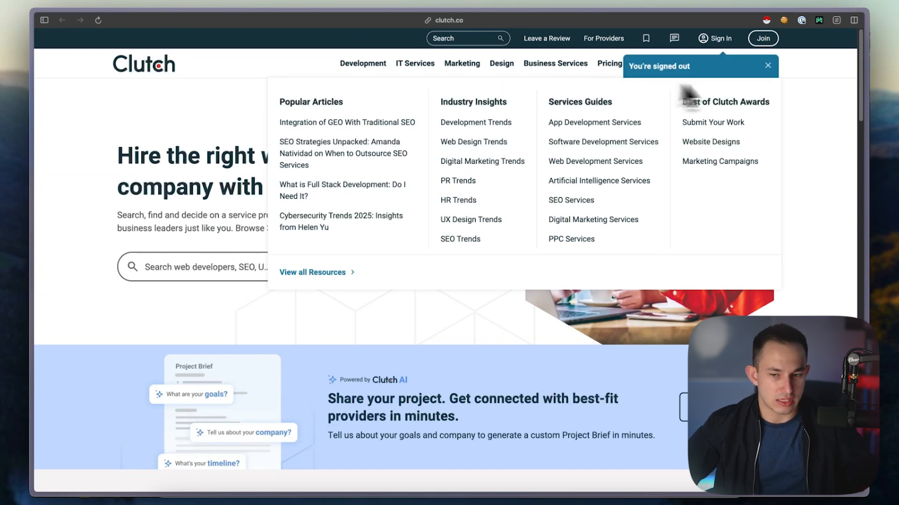
{"action": "left_click", "coordinate": [767, 66]}
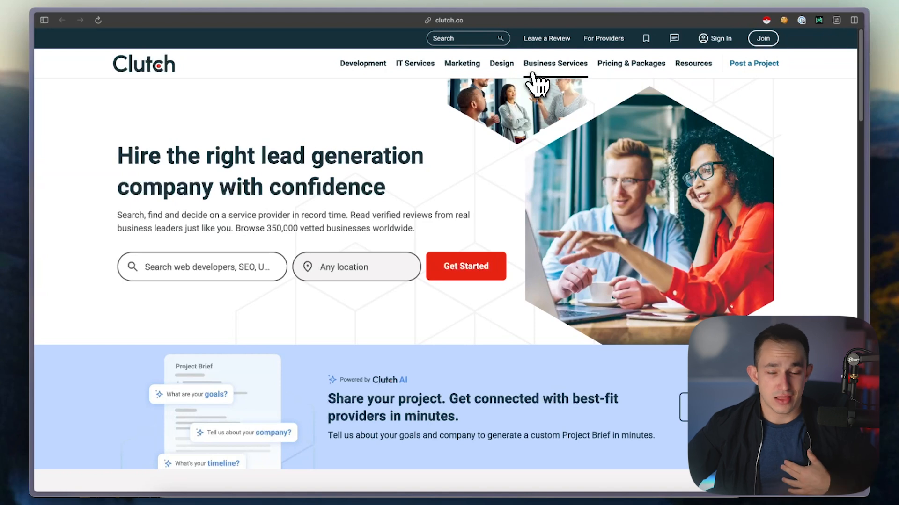
{"action": "left_click", "coordinate": [450, 74]}
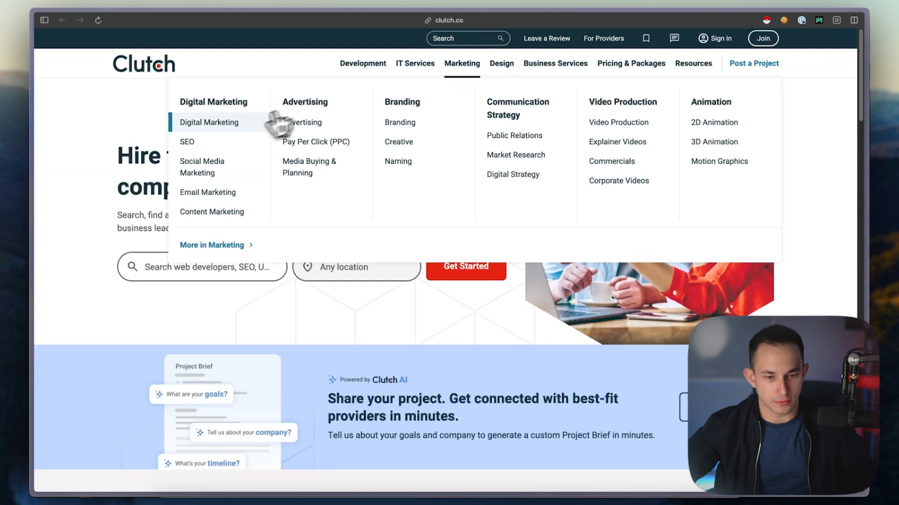
{"action": "left_click", "coordinate": [214, 140]}
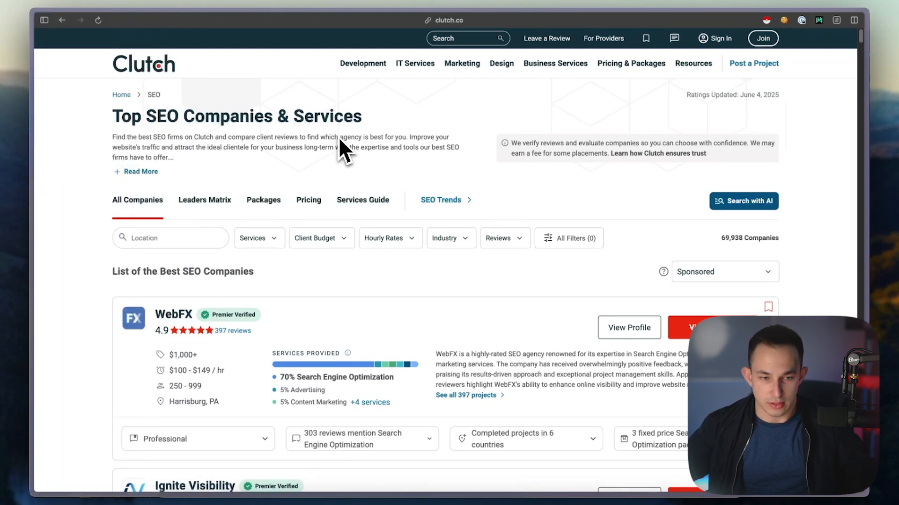
Open the Lead Academy website, leadacademy.io, in a new tab
{"action": "key", "text": "super+t"}
{"action": "type", "text": "lead"}
{"action": "key", "text": "Return"}
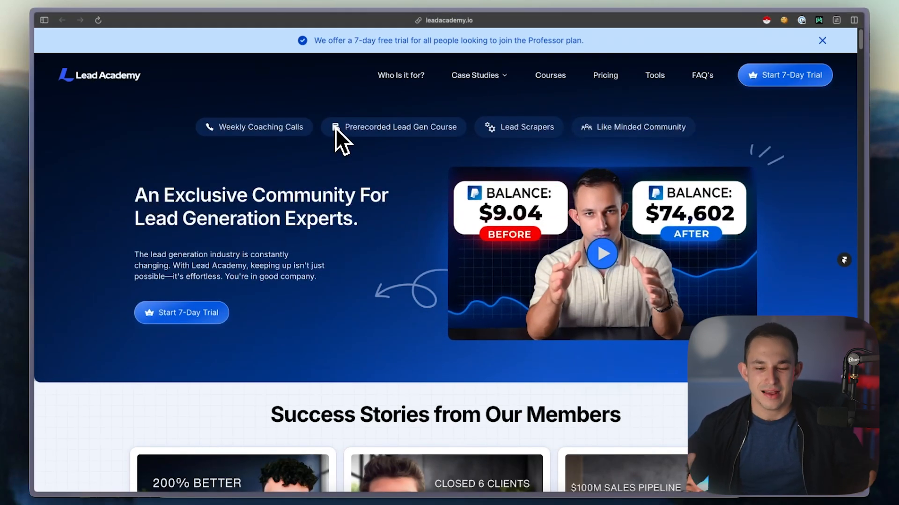
Look through the Lead Academy page for the data scrapers on offer, including the Clutch scraper
{"action": "scroll", "coordinate": [335, 128], "scroll_direction": "down", "scroll_amount": 4}
{"action": "scroll", "coordinate": [355, 132], "scroll_direction": "up", "scroll_amount": 4}
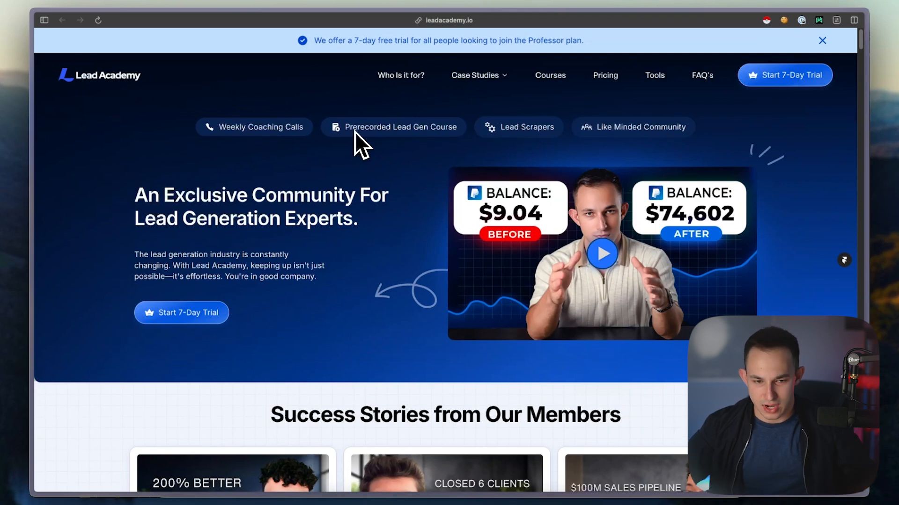
{"action": "scroll", "coordinate": [352, 232], "scroll_direction": "down", "scroll_amount": 20}
{"action": "scroll", "coordinate": [419, 262], "scroll_direction": "down", "scroll_amount": 20}
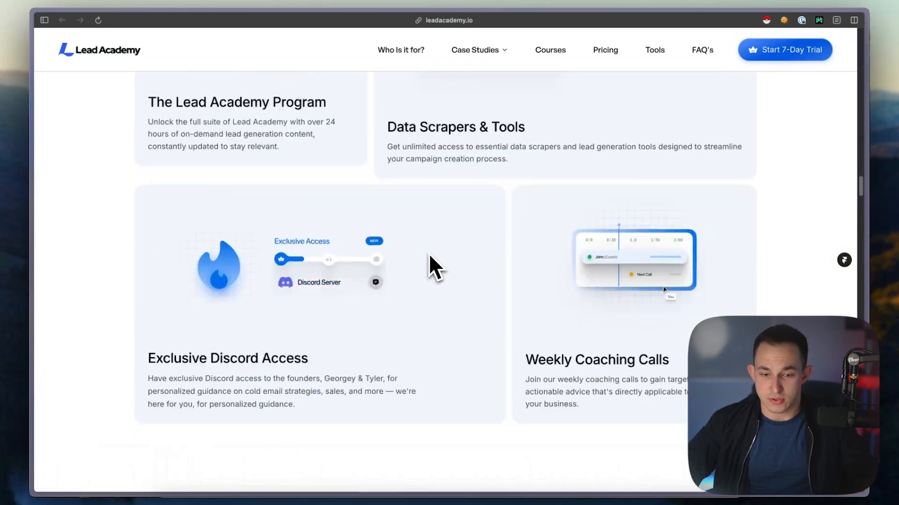
{"action": "scroll", "coordinate": [433, 257], "scroll_direction": "down", "scroll_amount": 15}
{"action": "scroll", "coordinate": [468, 260], "scroll_direction": "up", "scroll_amount": 7}
{"action": "scroll", "coordinate": [487, 261], "scroll_direction": "down", "scroll_amount": 3}
{"action": "scroll", "coordinate": [669, 215], "scroll_direction": "down", "scroll_amount": 4}
{"action": "scroll", "coordinate": [608, 211], "scroll_direction": "down", "scroll_amount": 5}
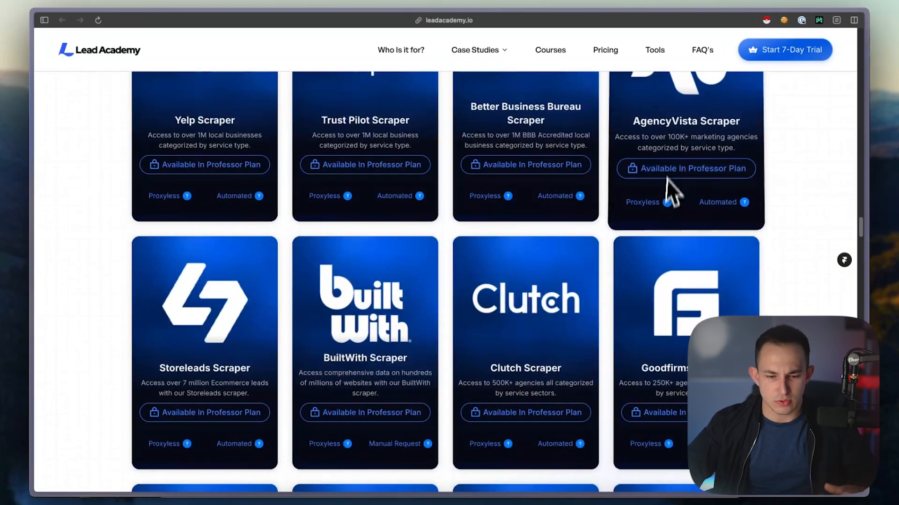
{"action": "scroll", "coordinate": [578, 154], "scroll_direction": "down", "scroll_amount": 5}
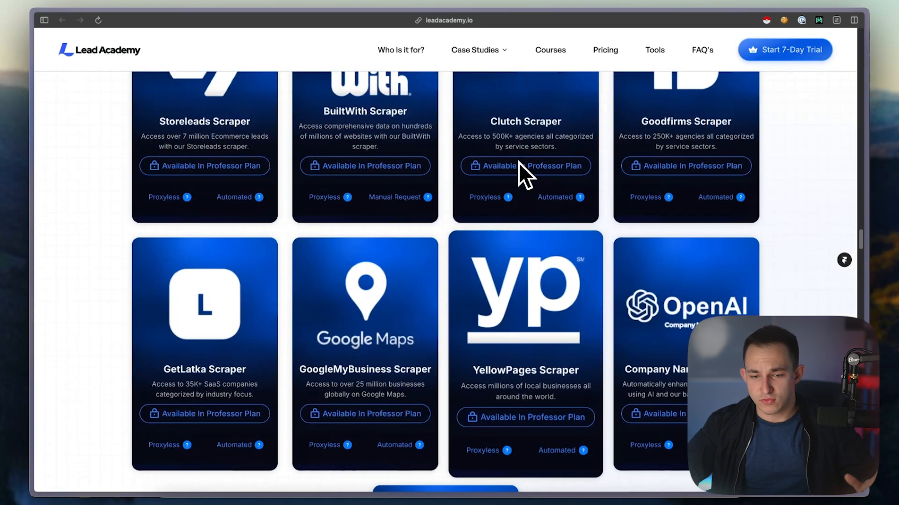
{"action": "scroll", "coordinate": [518, 162], "scroll_direction": "up", "scroll_amount": 5}
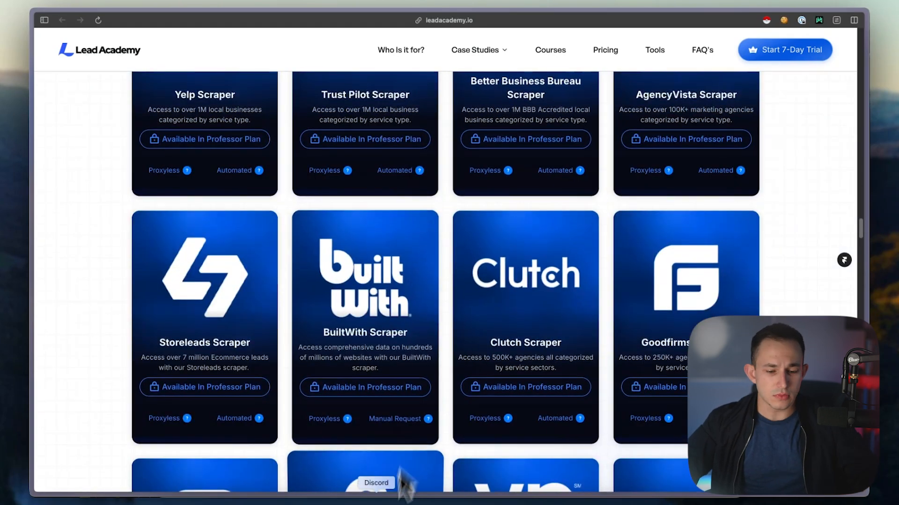
Switch to Discord and run /export clutch in Lead Academy's pro-chat with category Content Marketing, 5 pages and min-service-percentage 1
{"action": "left_click", "coordinate": [403, 482]}
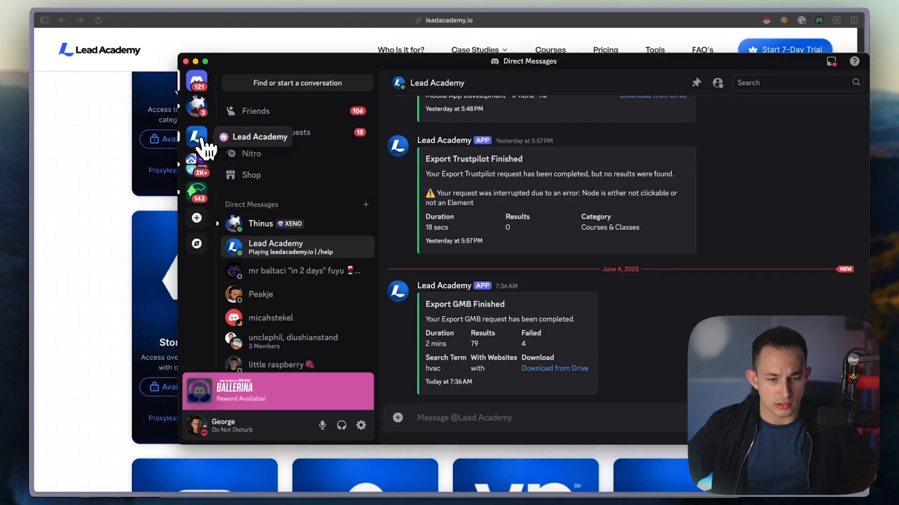
{"action": "left_click", "coordinate": [198, 138]}
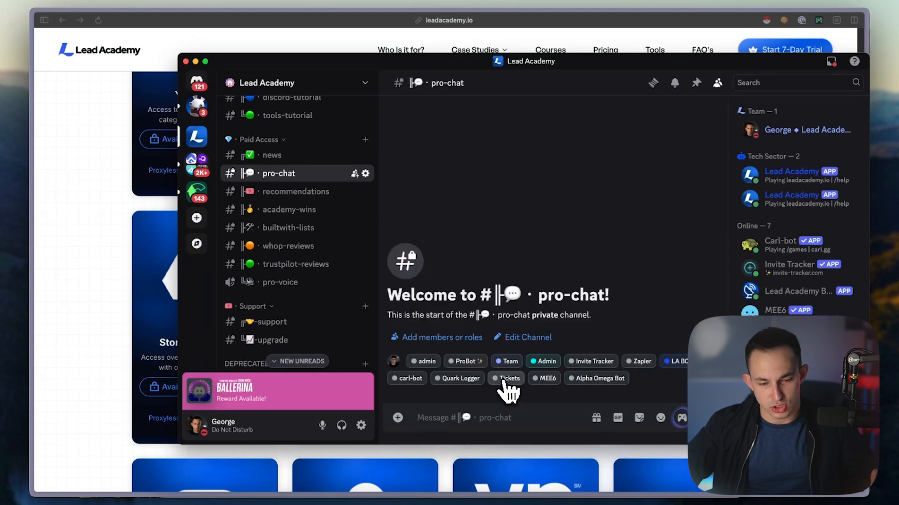
{"action": "type", "text": "/clutch"}
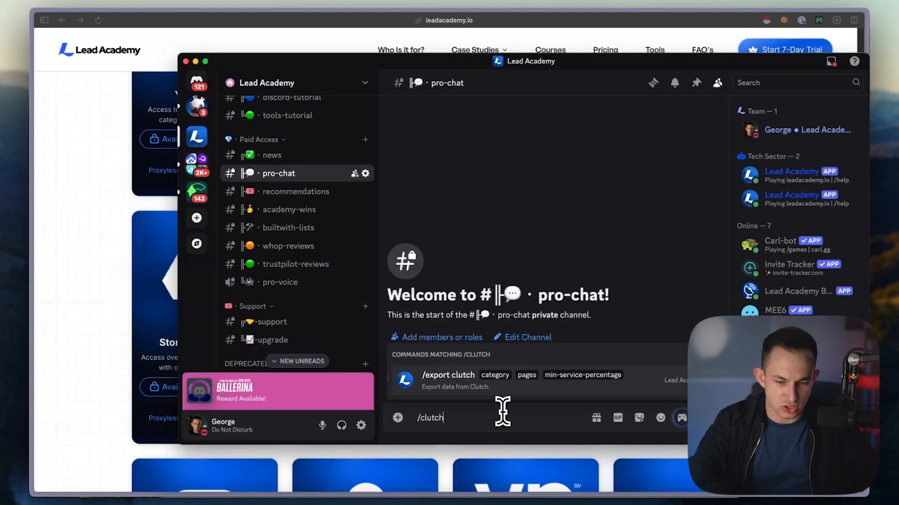
{"action": "key", "text": "Return"}
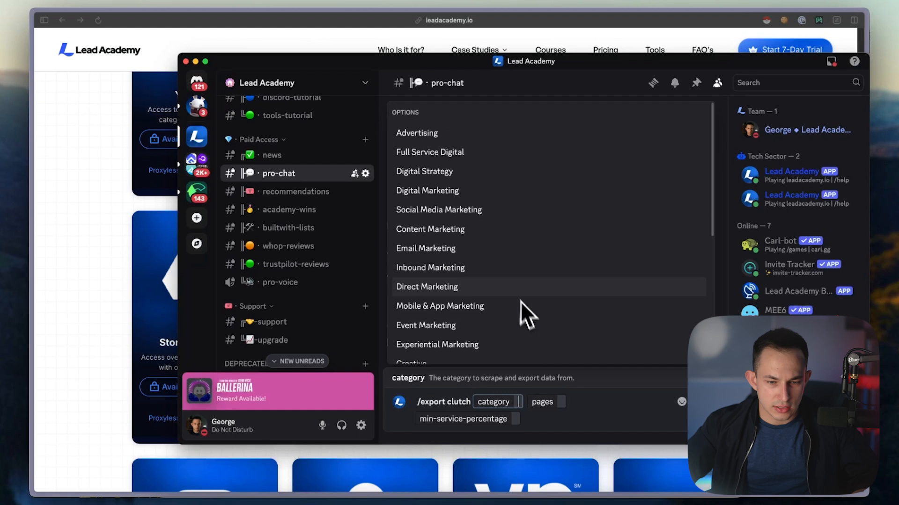
{"action": "left_click", "coordinate": [464, 230]}
{"action": "type", "text": "5"}
{"action": "key", "text": "Tab"}
{"action": "type", "text": "1"}
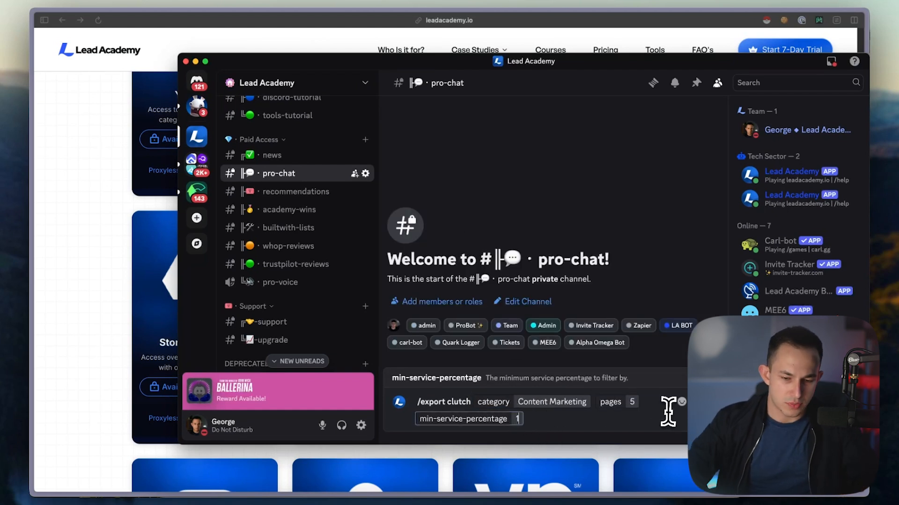
{"action": "key", "text": "Return"}
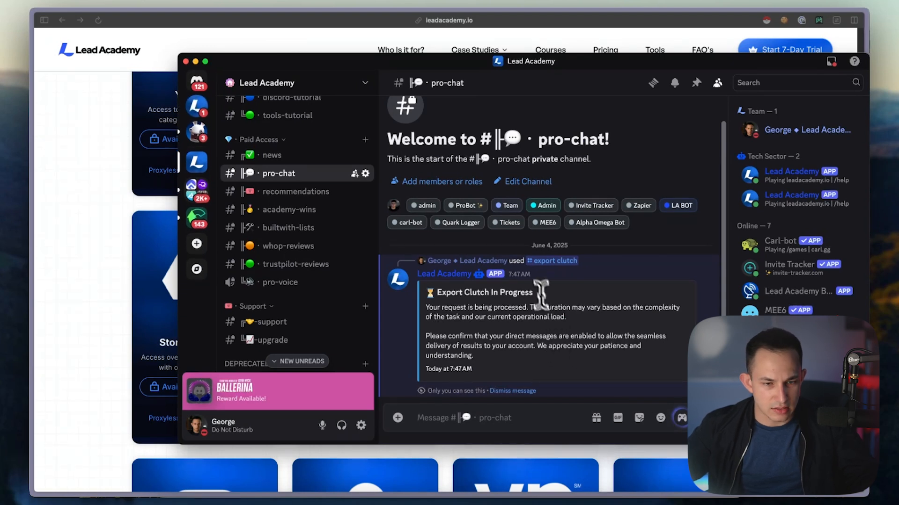
Open the finished Clutch export from the Lead Academy bot's direct message in Google Sheets and bring its window into view
{"action": "left_click", "coordinate": [196, 80]}
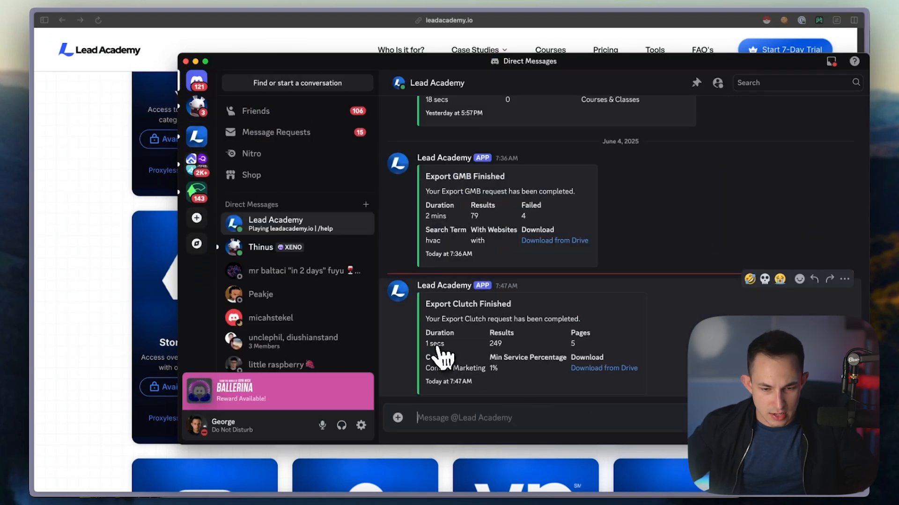
{"action": "left_click", "coordinate": [590, 369]}
{"action": "left_click", "coordinate": [639, 313]}
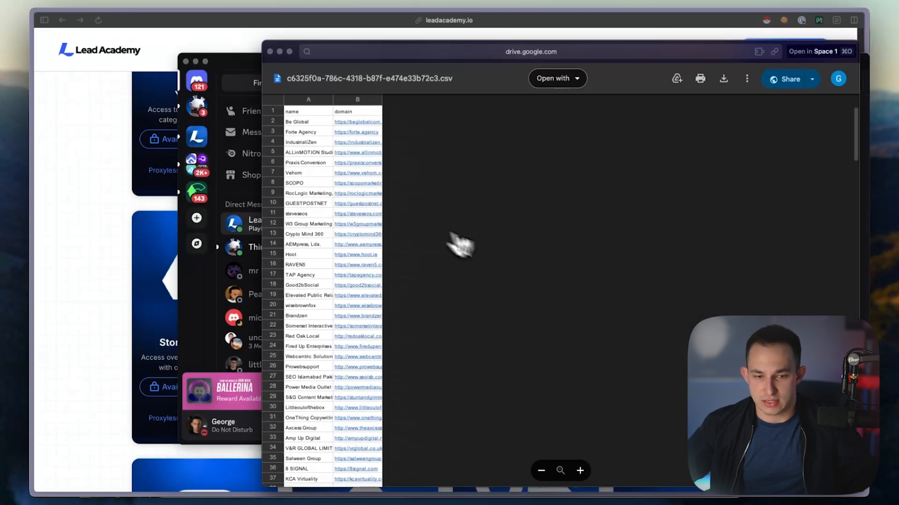
{"action": "left_click", "coordinate": [574, 79]}
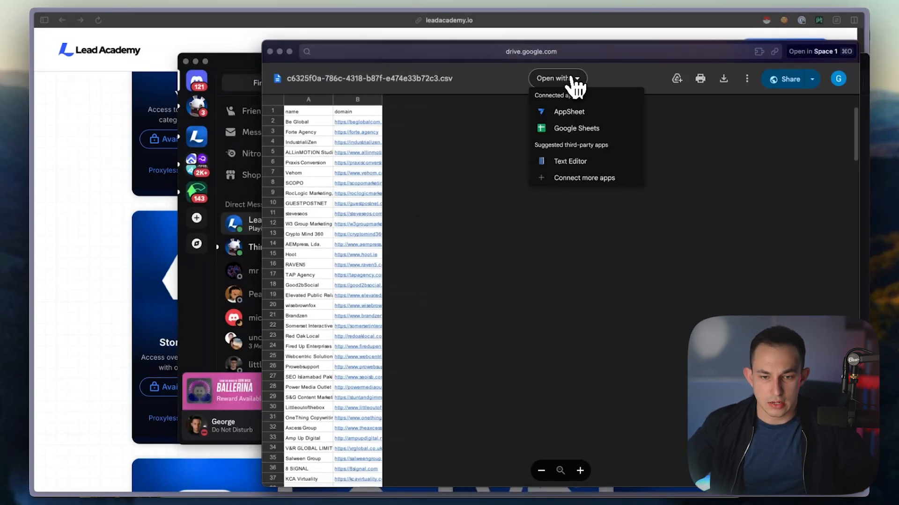
{"action": "left_click", "coordinate": [576, 128]}
{"action": "left_click_drag", "start_coordinate": [538, 51], "coordinate": [416, 33]}
{"action": "left_click_drag", "start_coordinate": [225, 130], "coordinate": [238, 417]}
{"action": "left_click", "coordinate": [402, 277]}
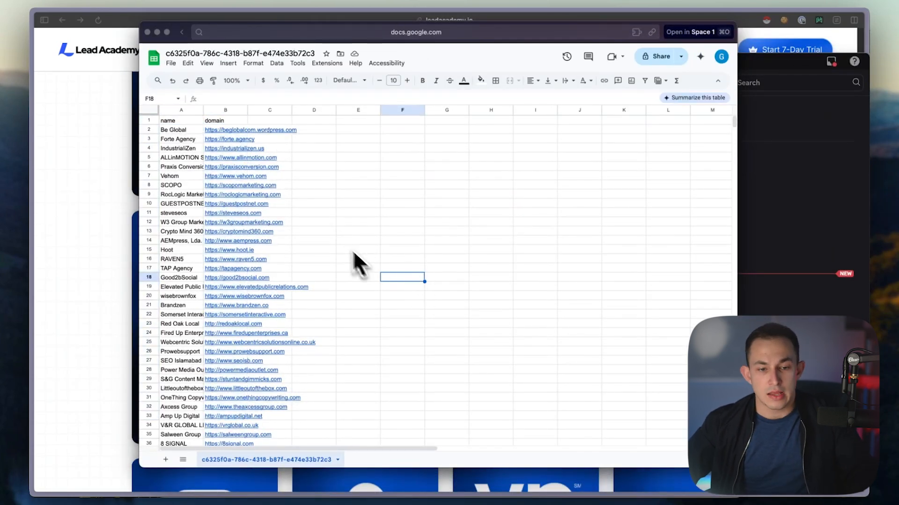
Close the spreadsheet, Discord and old scraper windows, and return to the Clutch tab with the top SEO companies
{"action": "left_click", "coordinate": [367, 170]}
{"action": "key", "text": "super+w"}
{"action": "key", "text": "super+w"}
{"action": "key", "text": "super+w"}
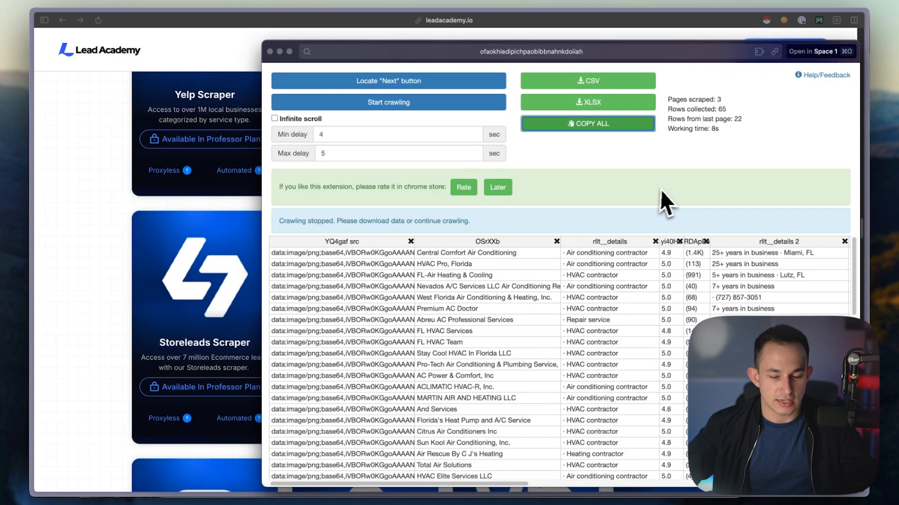
{"action": "key", "text": "super+w"}
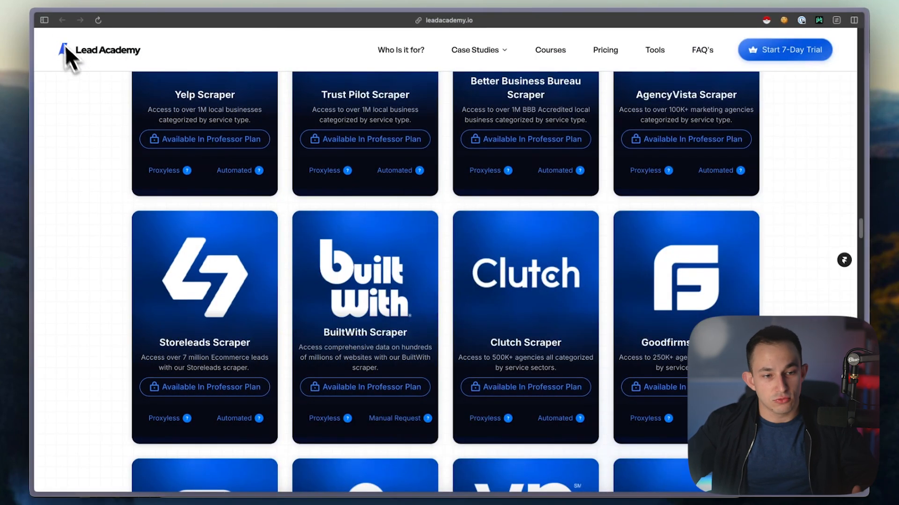
{"action": "mouse_move", "coordinate": [46, 21]}
{"action": "left_click", "coordinate": [119, 162]}
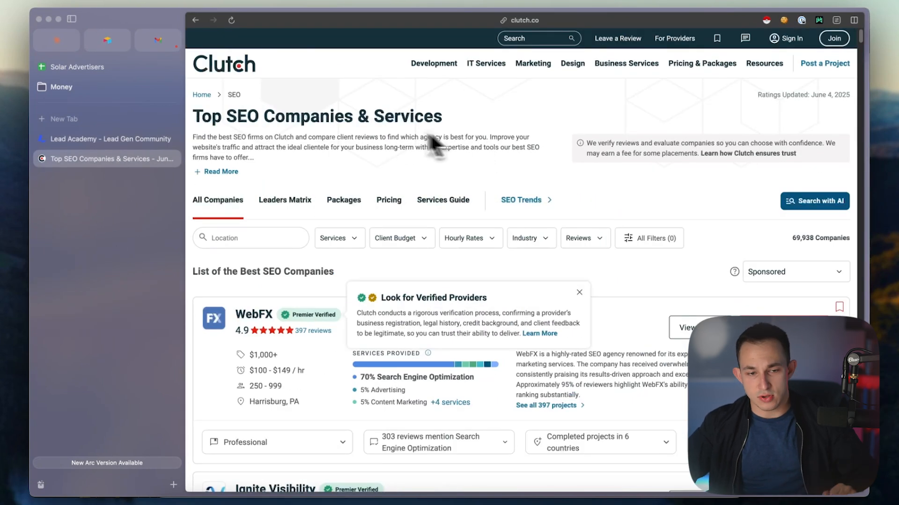
{"action": "left_click", "coordinate": [70, 21]}
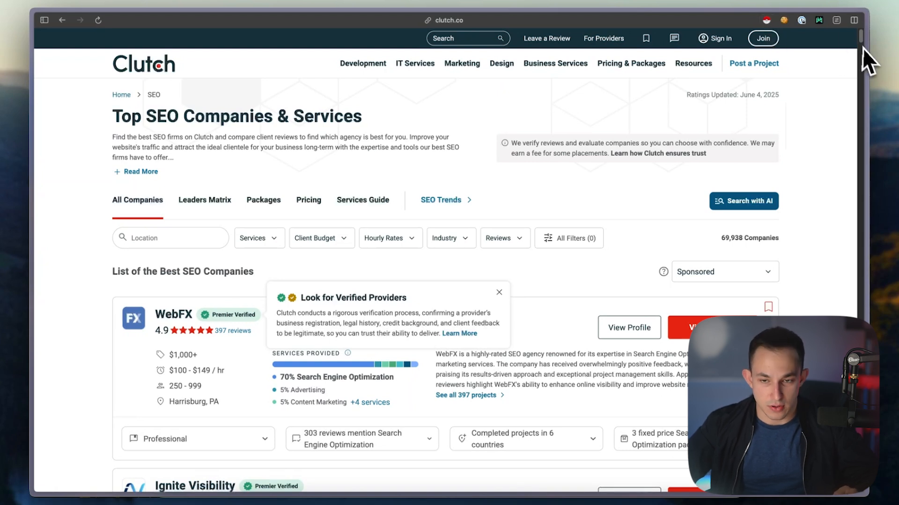
Run the Instant Data Scraper extension on the SEO companies listing and move its window aside to uncover the page
{"action": "left_click", "coordinate": [765, 21]}
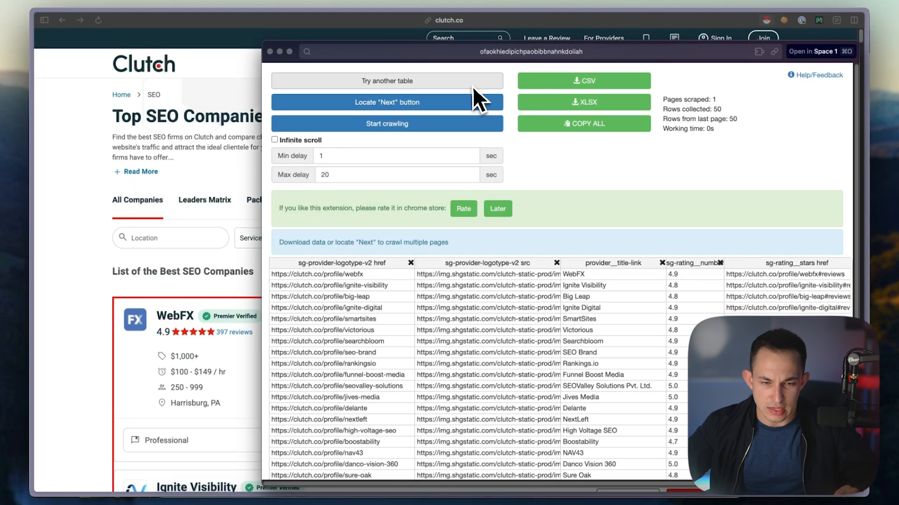
{"action": "left_click_drag", "start_coordinate": [472, 52], "coordinate": [439, 18]}
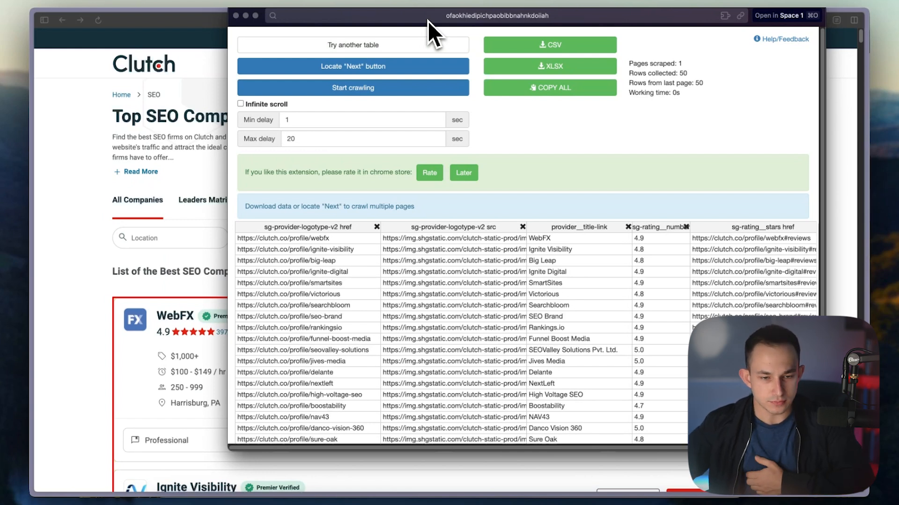
{"action": "left_click_drag", "start_coordinate": [434, 24], "coordinate": [487, 32]}
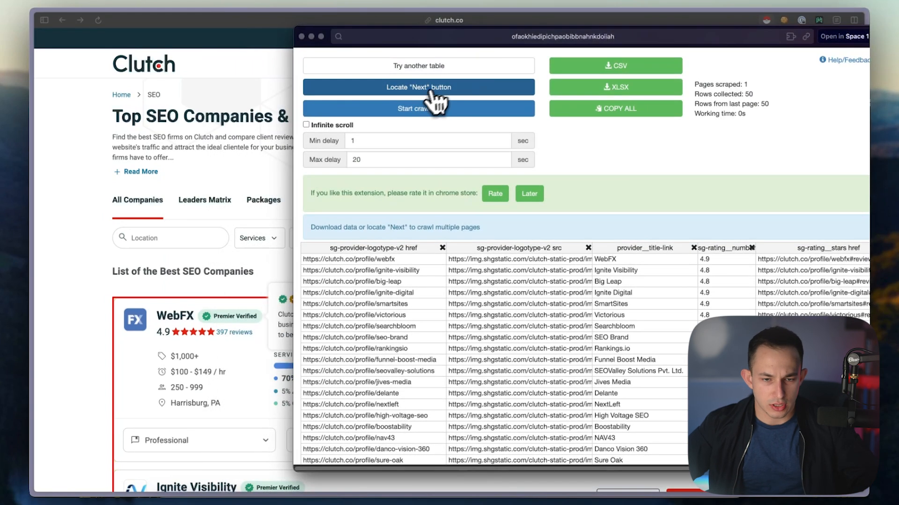
Mark the listing's Next pagination link as the scraper's next-page button and return to the Instant Data Scraper window
{"action": "left_click", "coordinate": [410, 92]}
{"action": "left_click", "coordinate": [111, 238]}
{"action": "scroll", "coordinate": [315, 328], "scroll_direction": "down", "scroll_amount": 20}
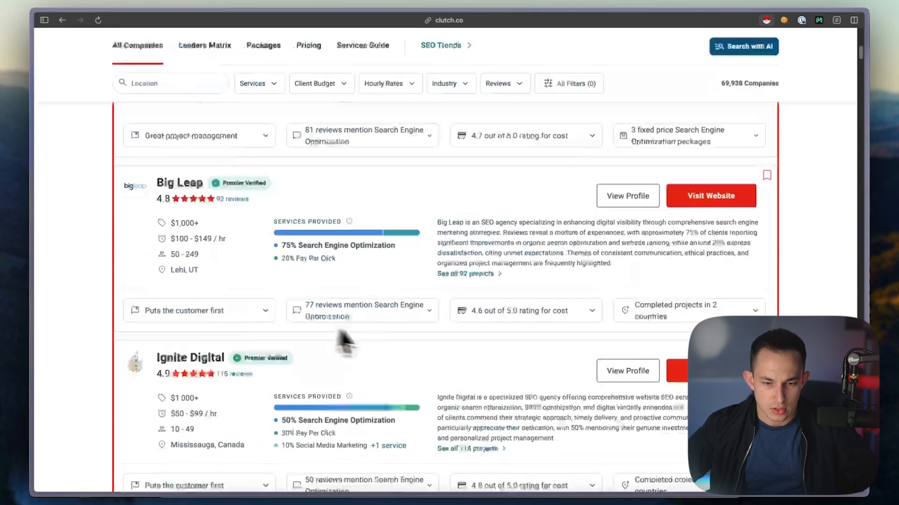
{"action": "left_click_drag", "start_coordinate": [861, 118], "coordinate": [862, 482]}
{"action": "scroll", "coordinate": [555, 334], "scroll_direction": "up", "scroll_amount": 6}
{"action": "scroll", "coordinate": [556, 334], "scroll_direction": "up", "scroll_amount": 15}
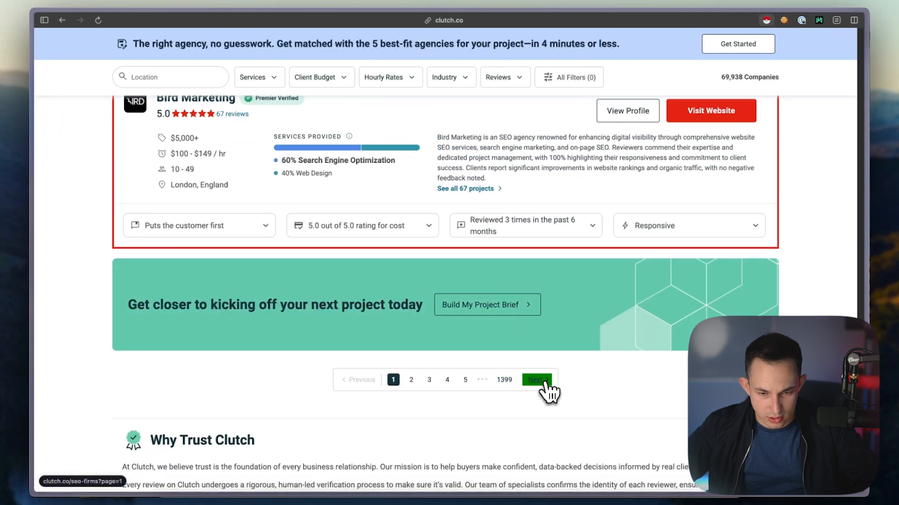
{"action": "right_click", "coordinate": [525, 498]}
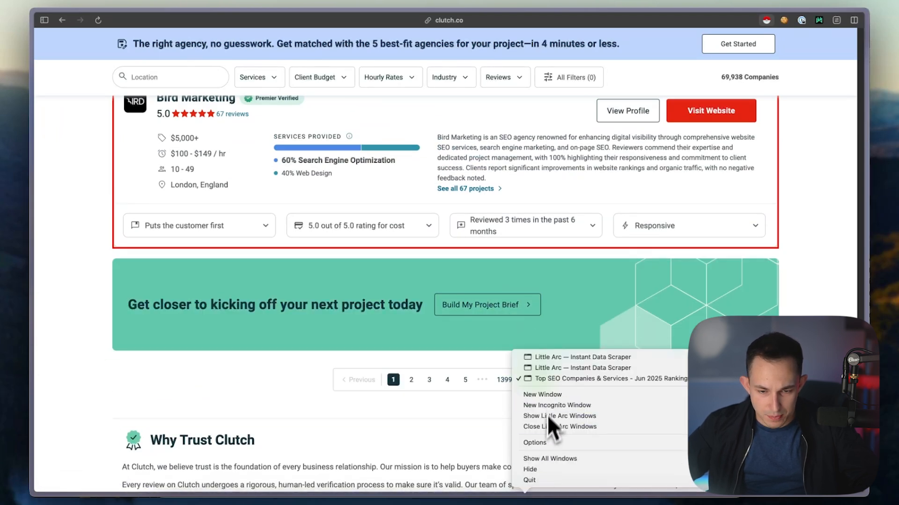
{"action": "left_click", "coordinate": [559, 363]}
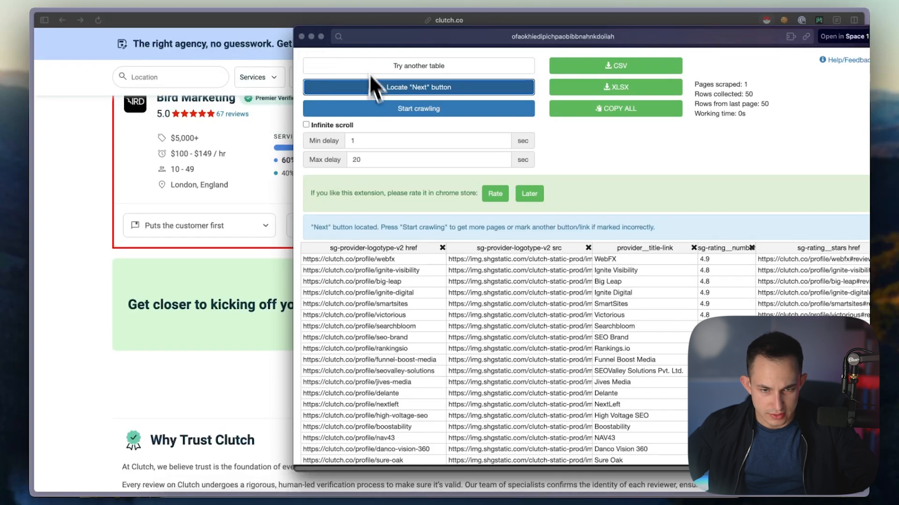
Set the crawl's minimum delay to 3 seconds and maximum delay to 5 seconds
{"action": "left_click", "coordinate": [375, 140]}
{"action": "type", "text": "3"}
{"action": "key", "text": "Tab"}
{"action": "type", "text": "5"}
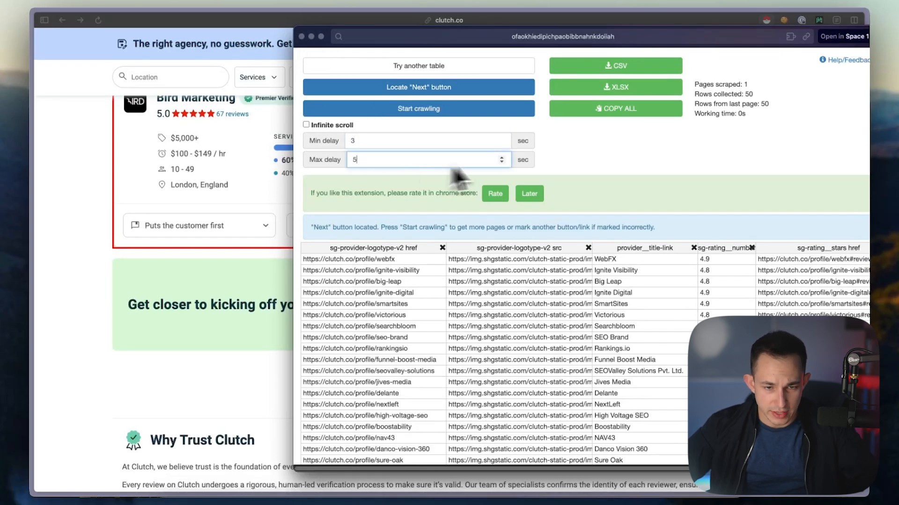
Crawl the SEO listing, stop after about five pages, and copy all collected rows before returning to the Clutch page
{"action": "left_click", "coordinate": [415, 112]}
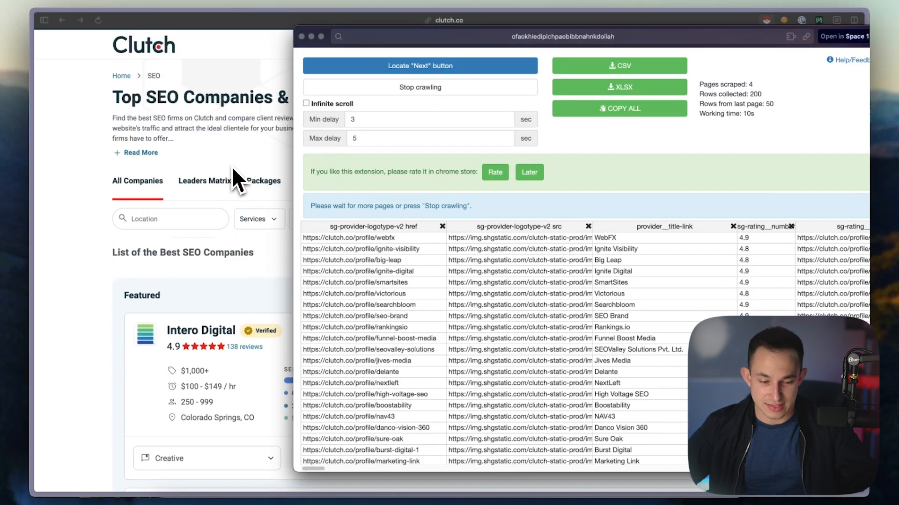
{"action": "left_click", "coordinate": [421, 89]}
{"action": "left_click", "coordinate": [646, 111]}
{"action": "left_click", "coordinate": [206, 141]}
Try to create a blank Google Sheets spreadsheet in a new browser tab
{"action": "key", "text": "super+t"}
{"action": "type", "text": "shee"}
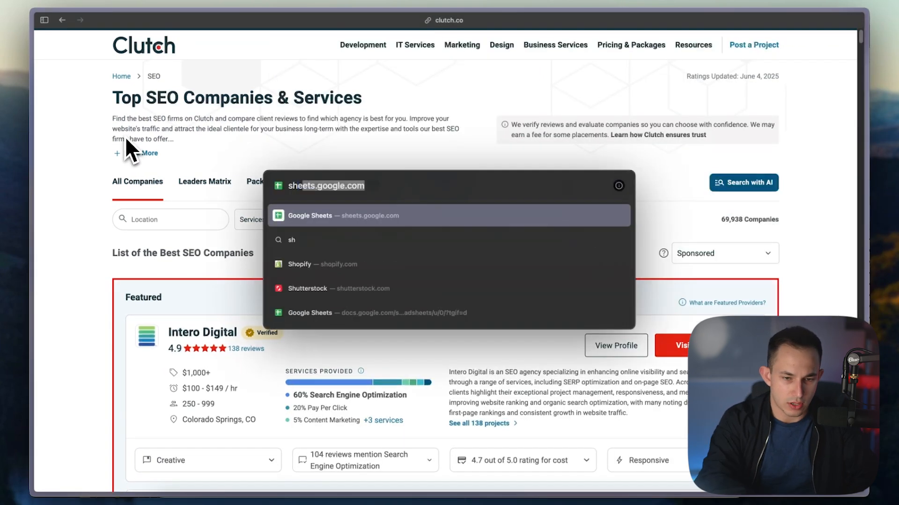
{"action": "type", "text": "s.new"}
{"action": "key", "text": "Return"}
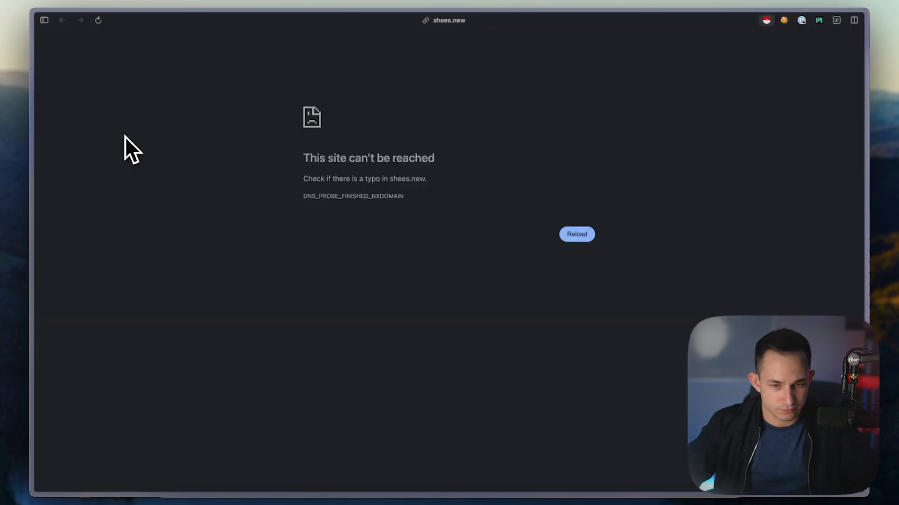
Create a blank Google Sheets spreadsheet in a new tab and paste the scraped agency rows into it
{"action": "key", "text": "super+t"}
{"action": "type", "text": "sheets.n"}
{"action": "key", "text": "Return"}
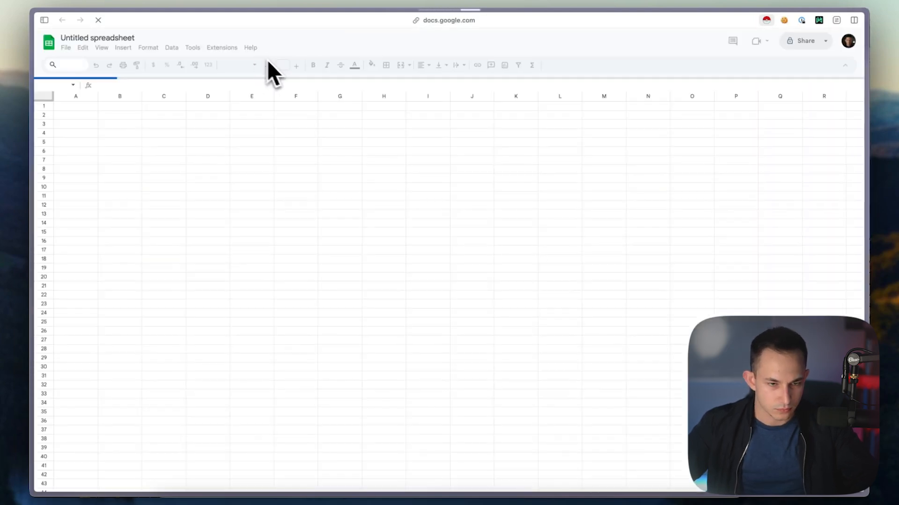
{"action": "key", "text": "super+v"}
{"action": "left_click", "coordinate": [379, 164]}
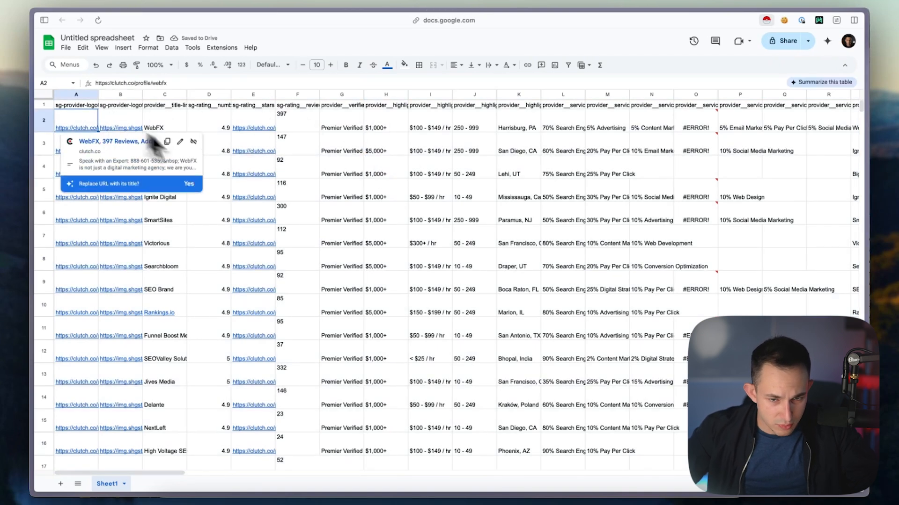
{"action": "left_click", "coordinate": [305, 176]}
Return to the Clutch listing and copy the link address of Intero Digital's Visit Website button
{"action": "left_click", "coordinate": [44, 20]}
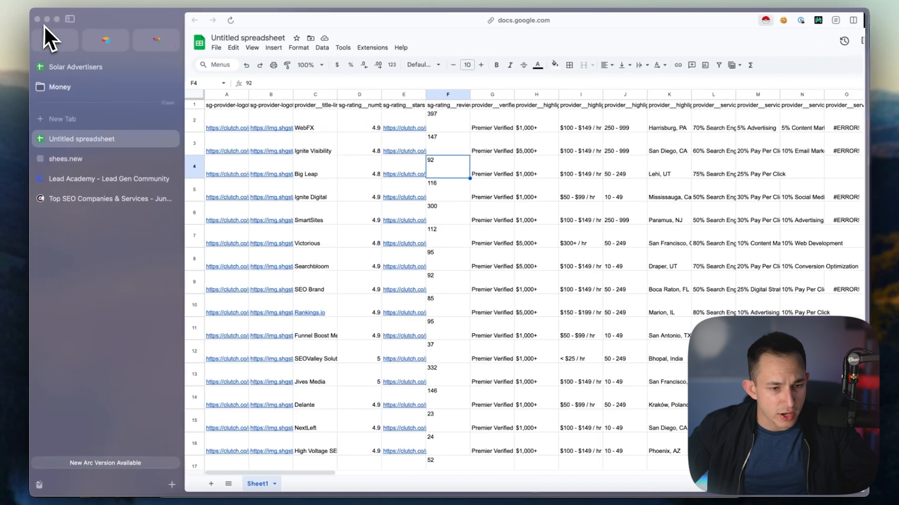
{"action": "left_click", "coordinate": [91, 194]}
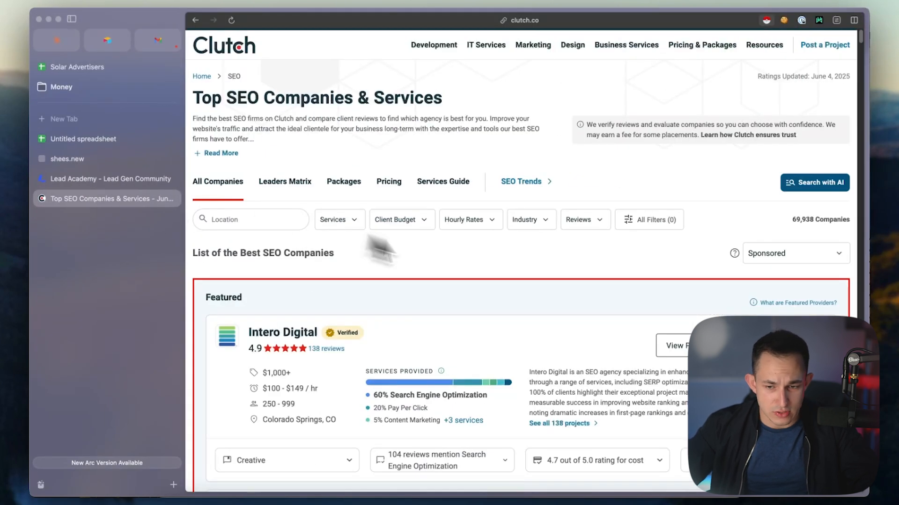
{"action": "scroll", "coordinate": [792, 311], "scroll_direction": "down", "scroll_amount": 3}
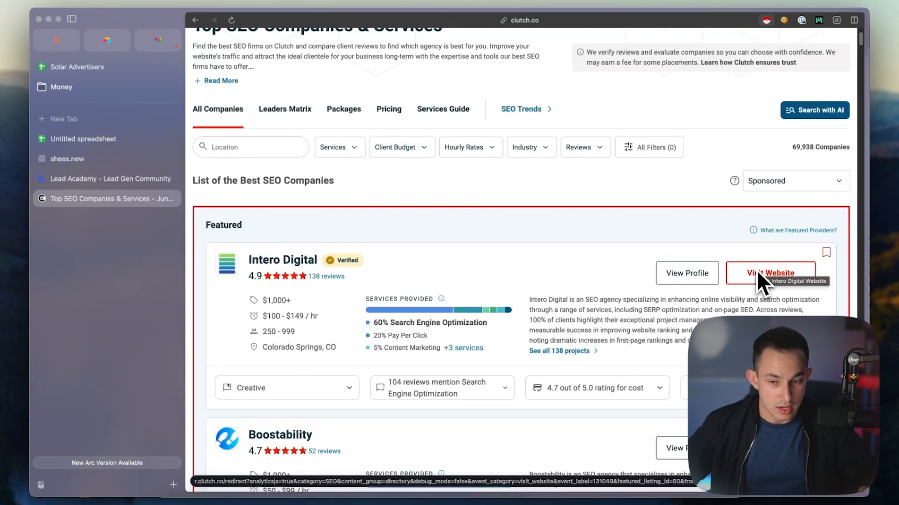
{"action": "right_click", "coordinate": [773, 276]}
{"action": "left_click", "coordinate": [660, 350]}
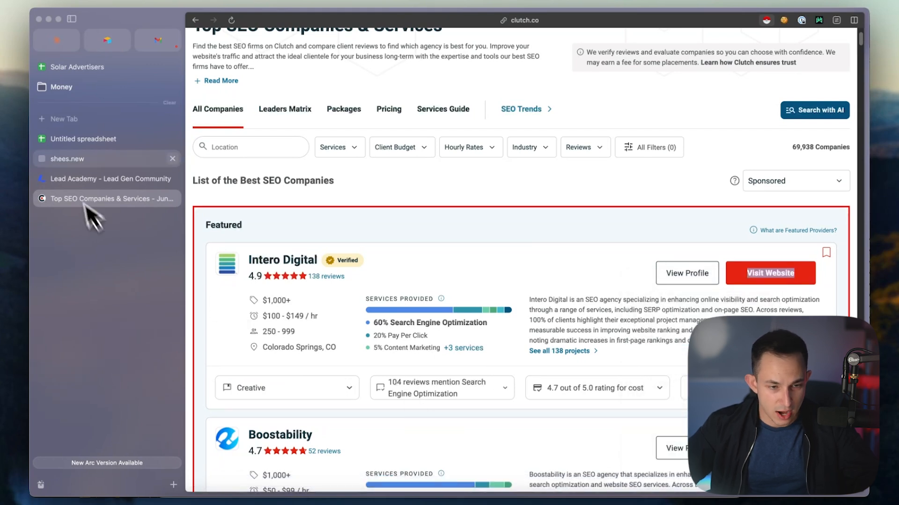
{"action": "left_click", "coordinate": [83, 139]}
{"action": "left_click", "coordinate": [211, 484]}
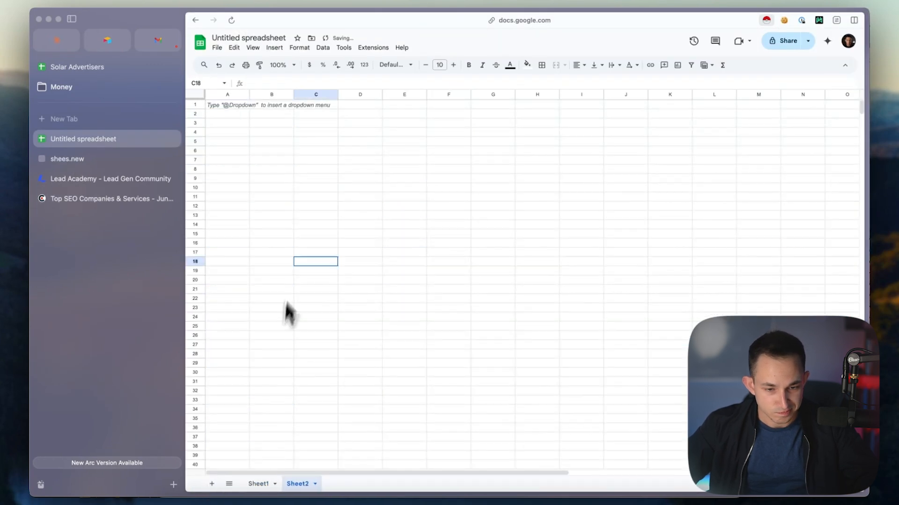
{"action": "key", "text": "super+v"}
{"action": "double_click", "coordinate": [303, 267]}
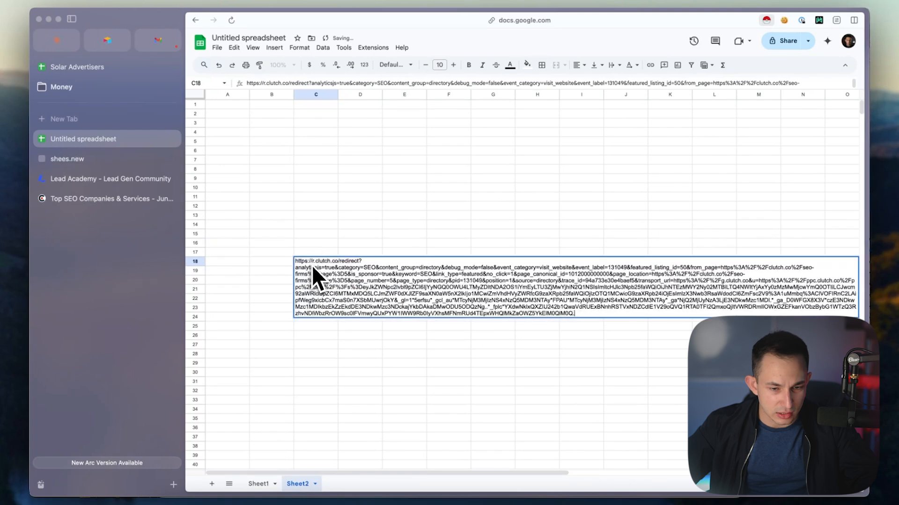
{"action": "left_click_drag", "start_coordinate": [340, 262], "coordinate": [294, 268]}
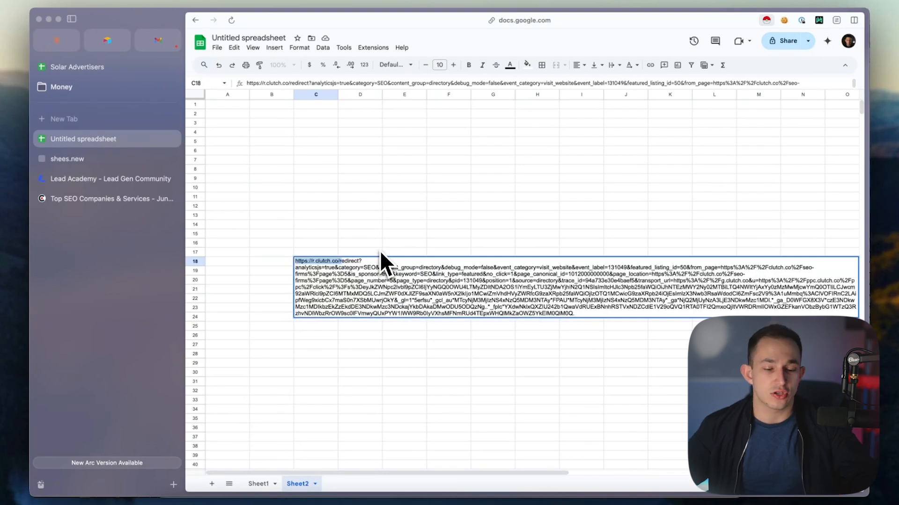
{"action": "key", "text": "Escape"}
Go back to Sheet1 and search it for the Clutch redirect links
{"action": "left_click", "coordinate": [70, 162]}
{"action": "left_click", "coordinate": [107, 143]}
{"action": "left_click", "coordinate": [256, 484]}
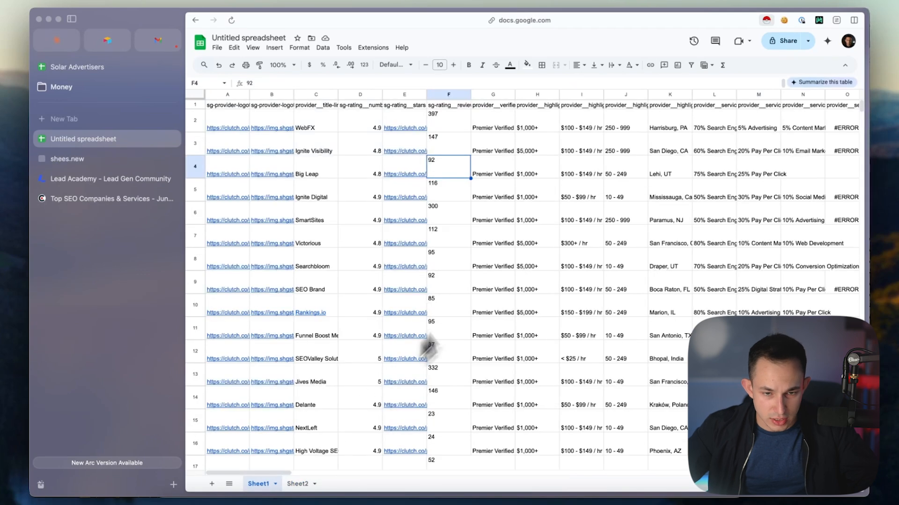
{"action": "left_click", "coordinate": [499, 263]}
{"action": "key", "text": "super+f"}
{"action": "type", "text": "r.ss"}
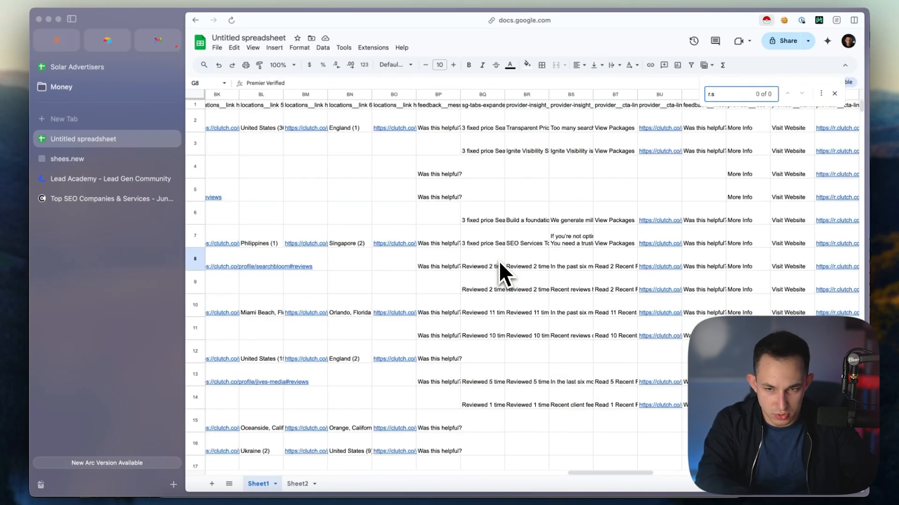
{"action": "key", "text": "BackSpace"}
{"action": "type", "text": "cly"}
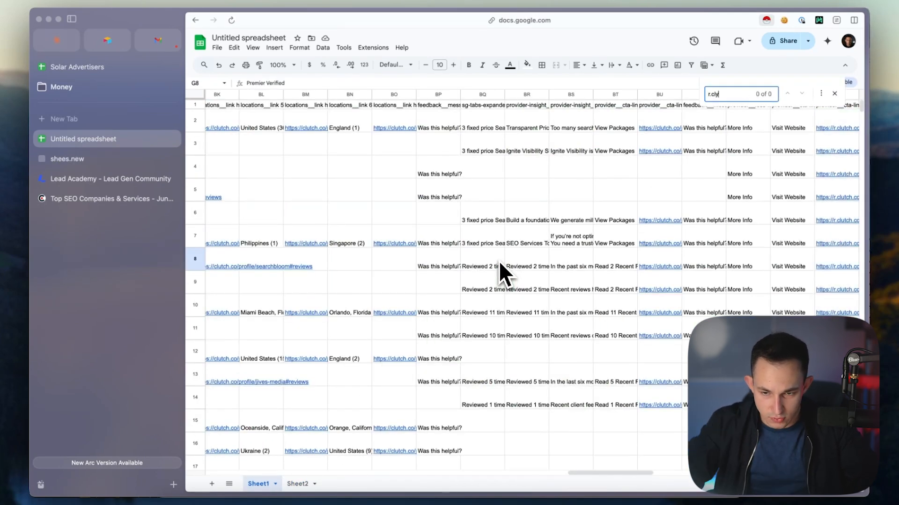
{"action": "key", "text": "Escape"}
Clear and delete columns A to BX in Sheet1 so that the redirect link column comes first
{"action": "left_click", "coordinate": [798, 97], "text": "shift"}
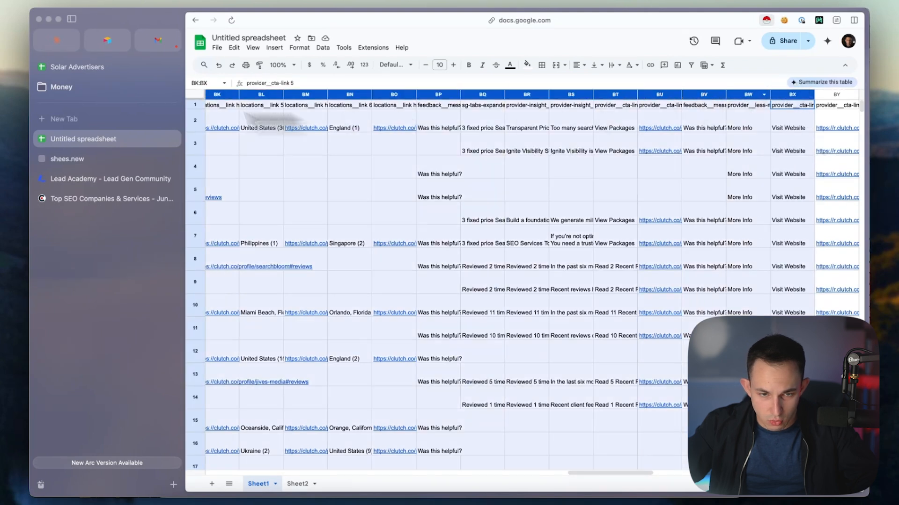
{"action": "key", "text": "super+a"}
{"action": "key", "text": "BackSpace"}
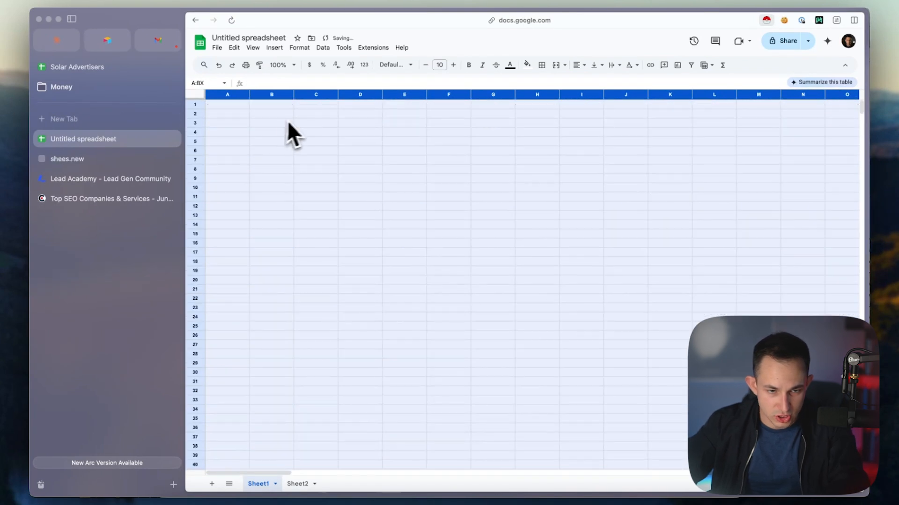
{"action": "right_click", "coordinate": [272, 122]}
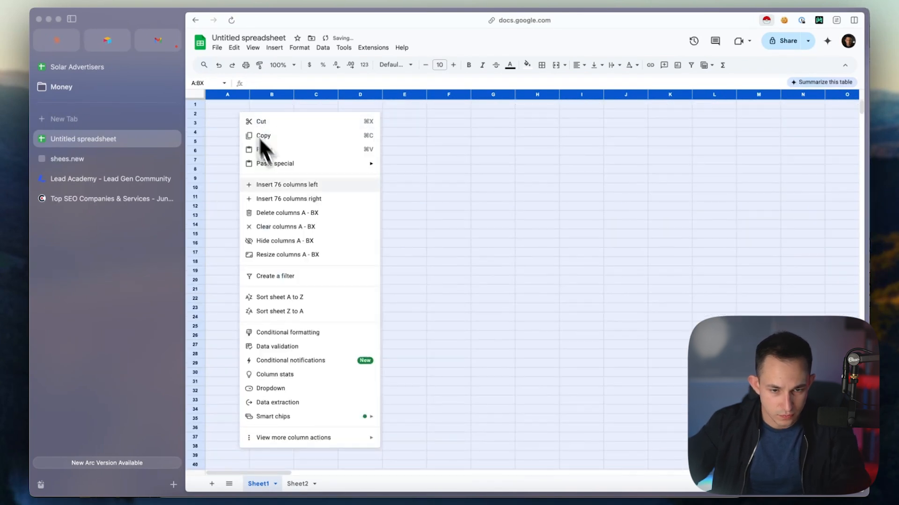
{"action": "left_click", "coordinate": [313, 213]}
{"action": "left_click", "coordinate": [364, 209]}
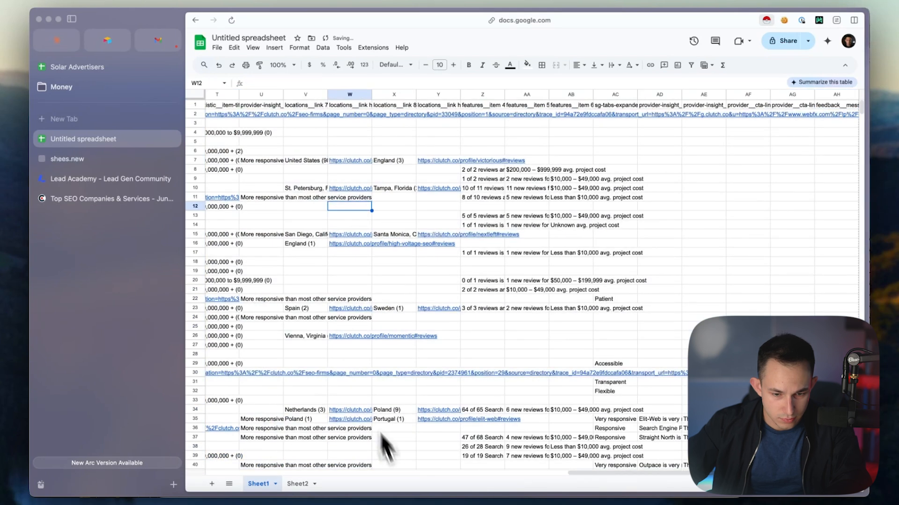
Clear the contents of columns B to AH, leaving only the redirect links in column A
{"action": "left_click_drag", "start_coordinate": [638, 474], "coordinate": [75, 468]}
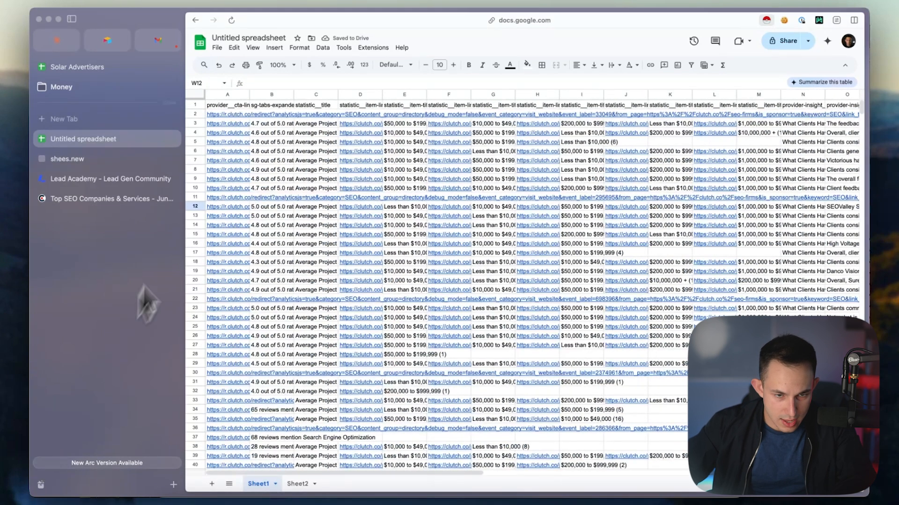
{"action": "left_click_drag", "start_coordinate": [251, 96], "coordinate": [870, 124]}
{"action": "left_click", "coordinate": [596, 170]}
{"action": "key", "text": "Delete"}
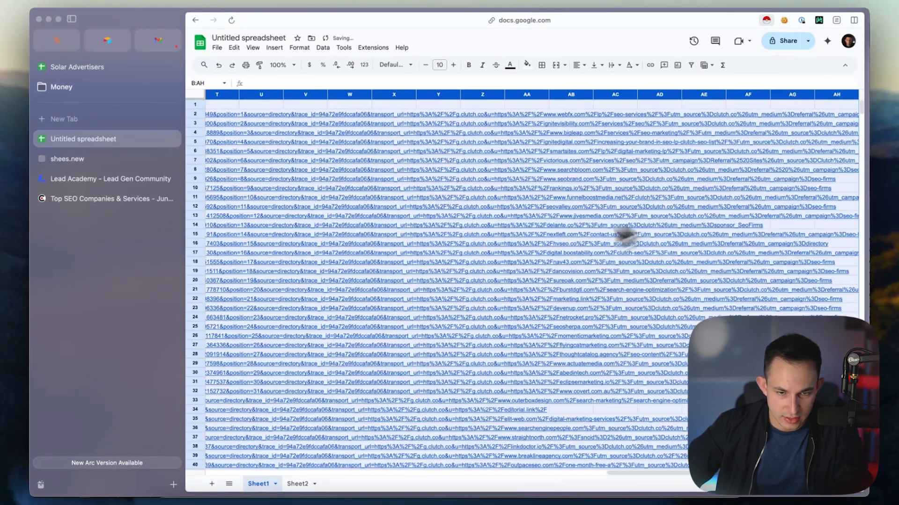
{"action": "left_click", "coordinate": [398, 226]}
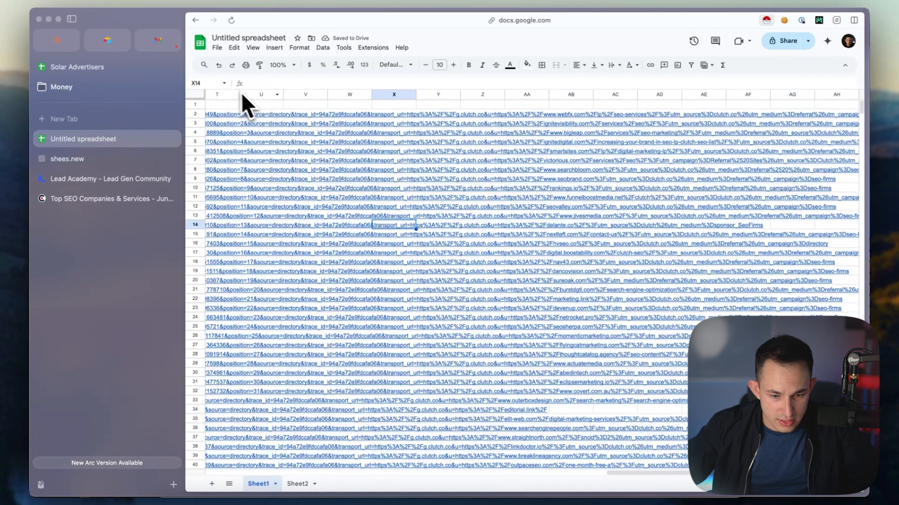
Set the whole sheet's text wrapping to Clip and make column A narrower
{"action": "left_click_drag", "start_coordinate": [632, 474], "coordinate": [34, 457]}
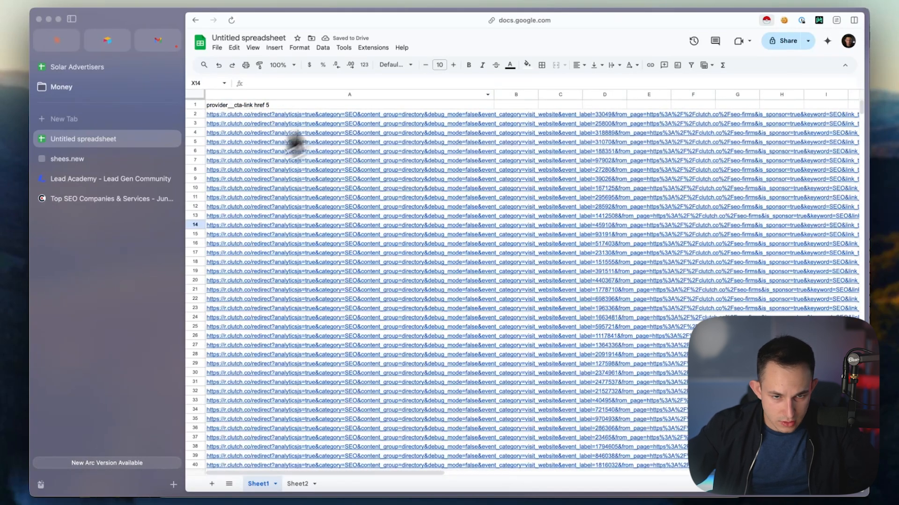
{"action": "left_click", "coordinate": [365, 114]}
{"action": "left_click", "coordinate": [523, 149]}
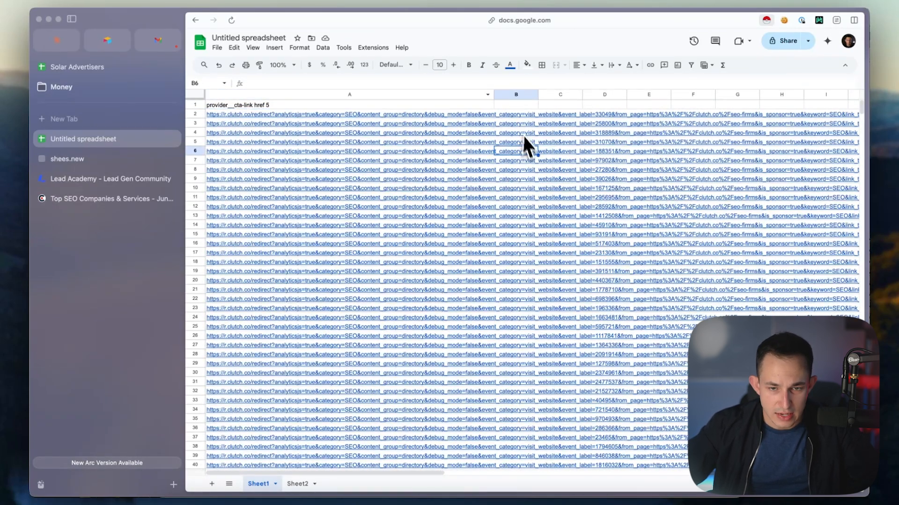
{"action": "key", "text": "super+a"}
{"action": "left_click", "coordinate": [617, 65]}
{"action": "left_click", "coordinate": [641, 82]}
{"action": "left_click", "coordinate": [433, 188]}
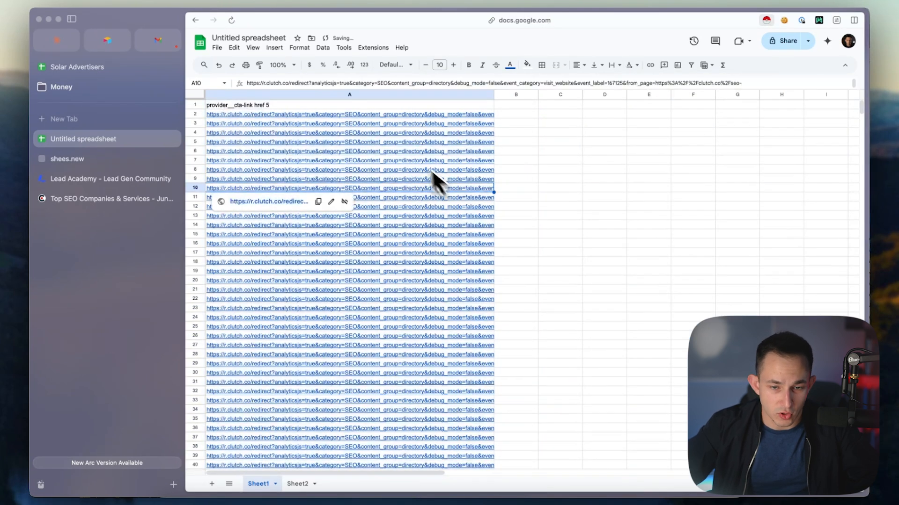
{"action": "left_click_drag", "start_coordinate": [494, 94], "coordinate": [358, 94]}
{"action": "left_click", "coordinate": [339, 180]}
Close the unreachable shees.new tab
{"action": "left_click", "coordinate": [253, 160]}
{"action": "left_click", "coordinate": [164, 160]}
{"action": "left_click", "coordinate": [173, 159]}
Open the redirect link from A2 in a new tab and paste the resolved WebFX website address into B2
{"action": "left_click", "coordinate": [290, 116]}
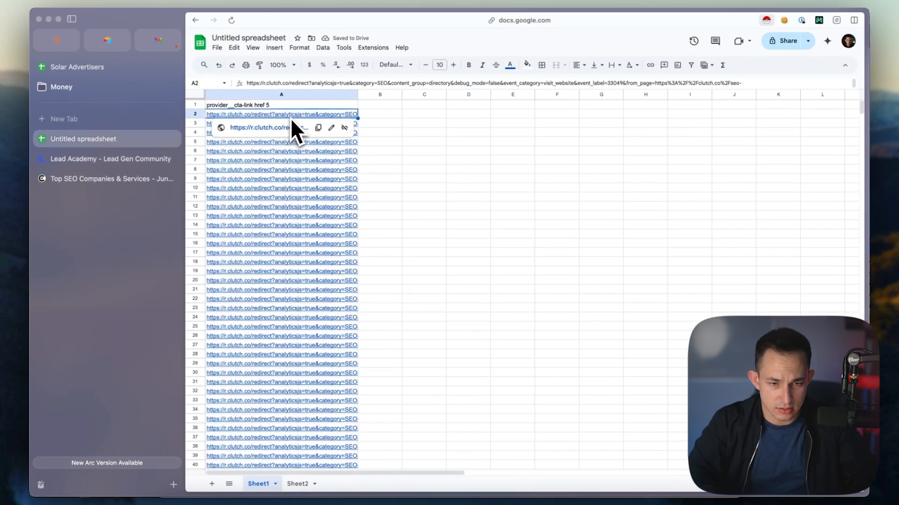
{"action": "key", "text": "super+c"}
{"action": "key", "text": "super+t"}
{"action": "key", "text": "super+v"}
{"action": "key", "text": "Return"}
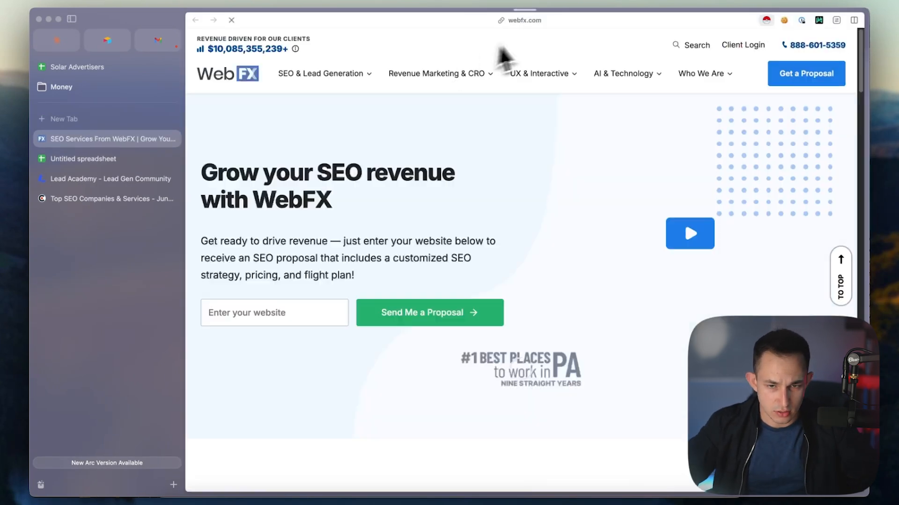
{"action": "left_click", "coordinate": [528, 23]}
{"action": "left_click", "coordinate": [171, 160]}
{"action": "left_click", "coordinate": [390, 117]}
{"action": "key", "text": "super+v"}
Open the redirect link from A3 in a new tab and paste the resolved Ignite Visibility address into B3
{"action": "left_click", "coordinate": [336, 122]}
{"action": "key", "text": "super+c"}
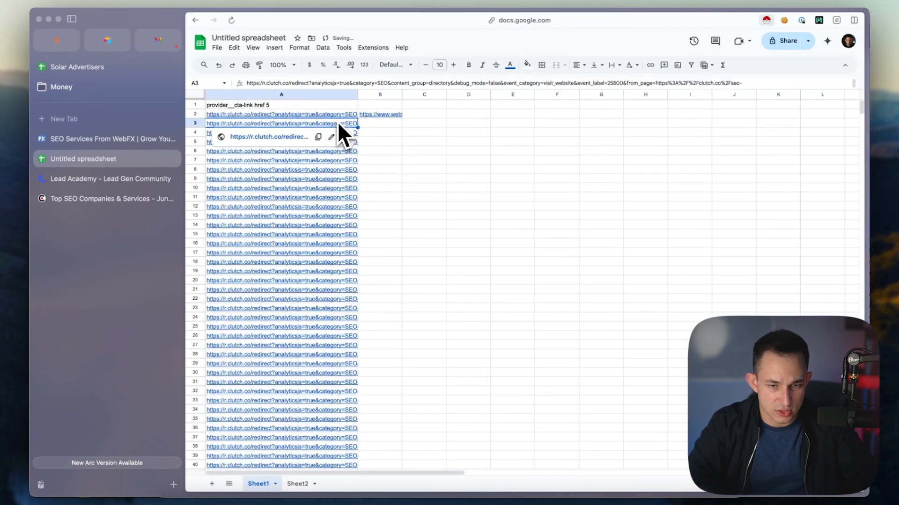
{"action": "key", "text": "super+t"}
{"action": "key", "text": "super+v"}
{"action": "key", "text": "Return"}
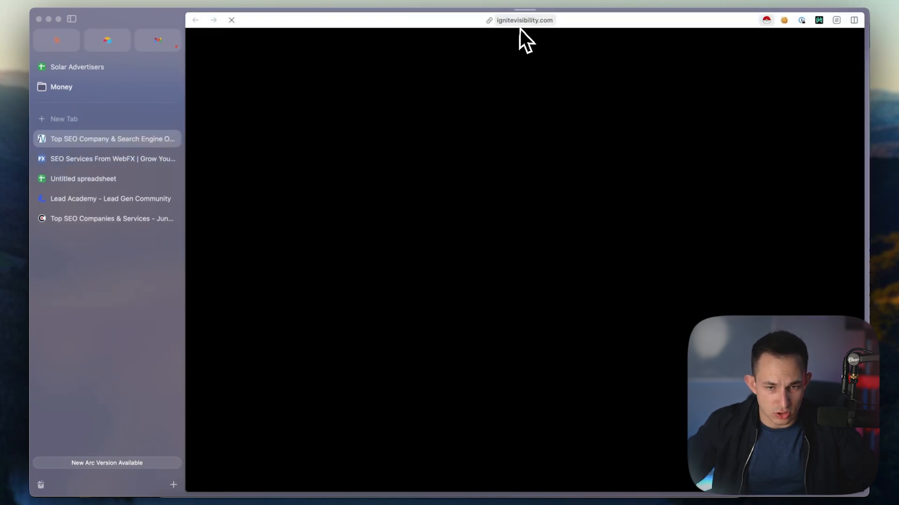
{"action": "left_click", "coordinate": [521, 22]}
{"action": "left_click", "coordinate": [88, 159]}
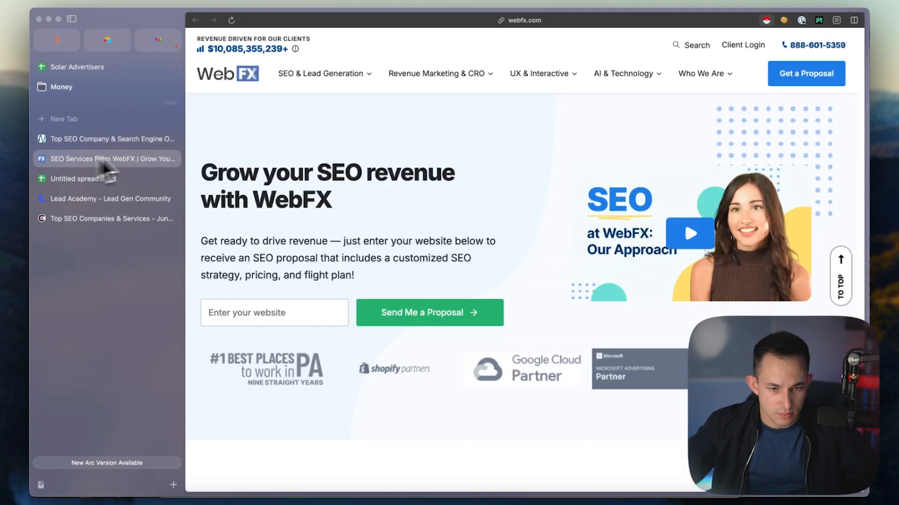
{"action": "left_click", "coordinate": [140, 180]}
{"action": "left_click", "coordinate": [386, 123]}
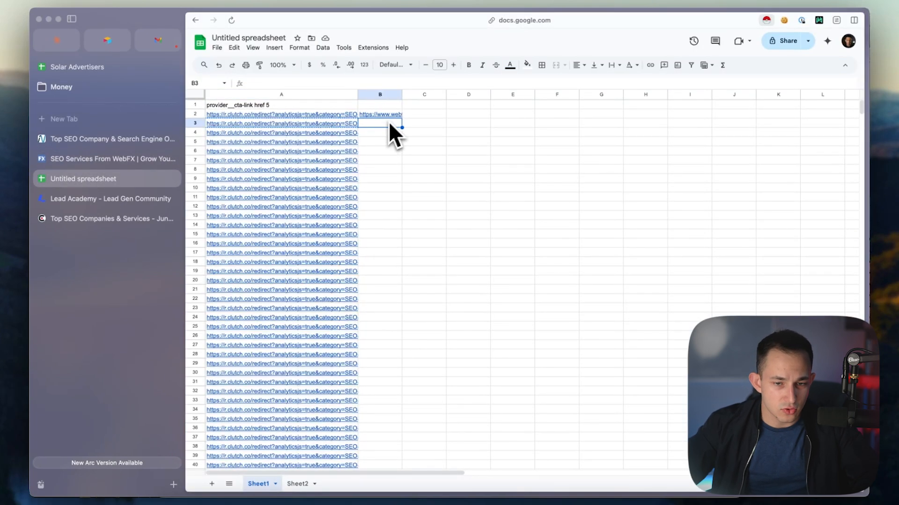
{"action": "key", "text": "super+v"}
Widen column B to show more of the pasted website addresses
{"action": "left_click_drag", "start_coordinate": [401, 96], "coordinate": [448, 98]}
{"action": "left_click", "coordinate": [472, 171]}
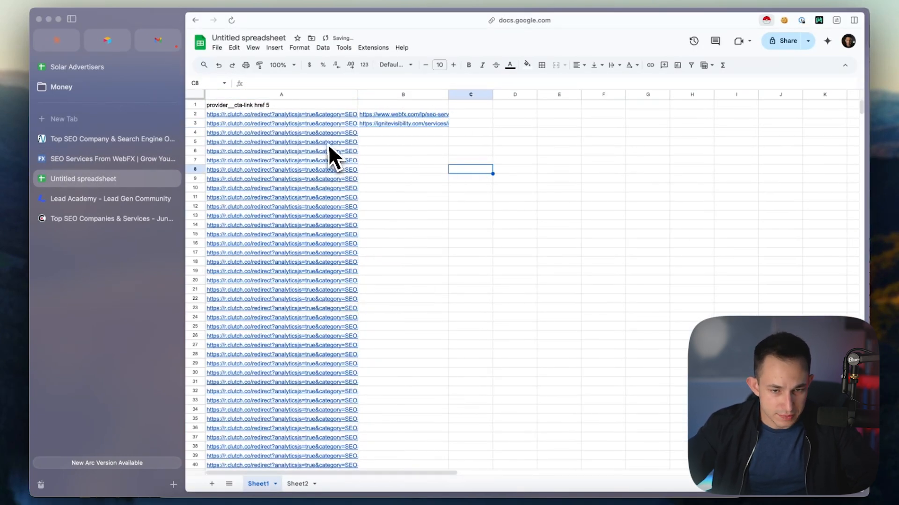
{"action": "mouse_move", "coordinate": [330, 142]}
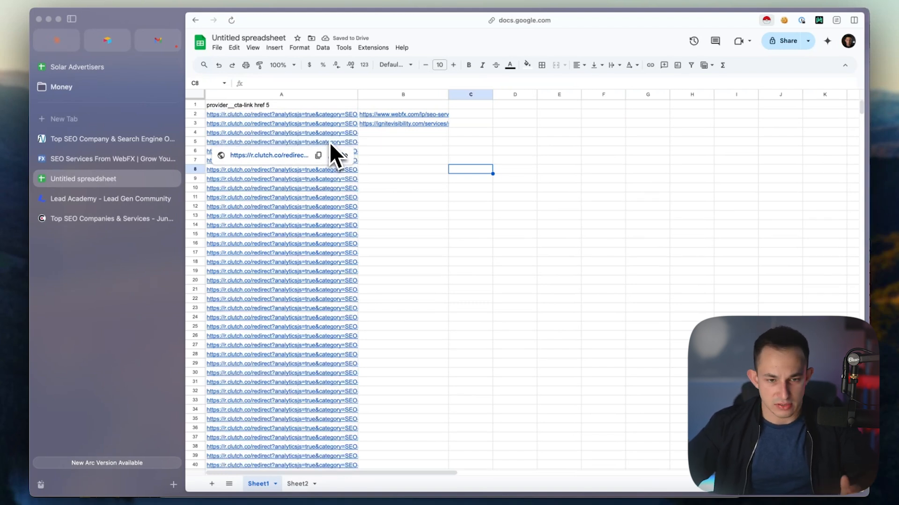
{"action": "left_click_drag", "start_coordinate": [388, 105], "coordinate": [381, 147]}
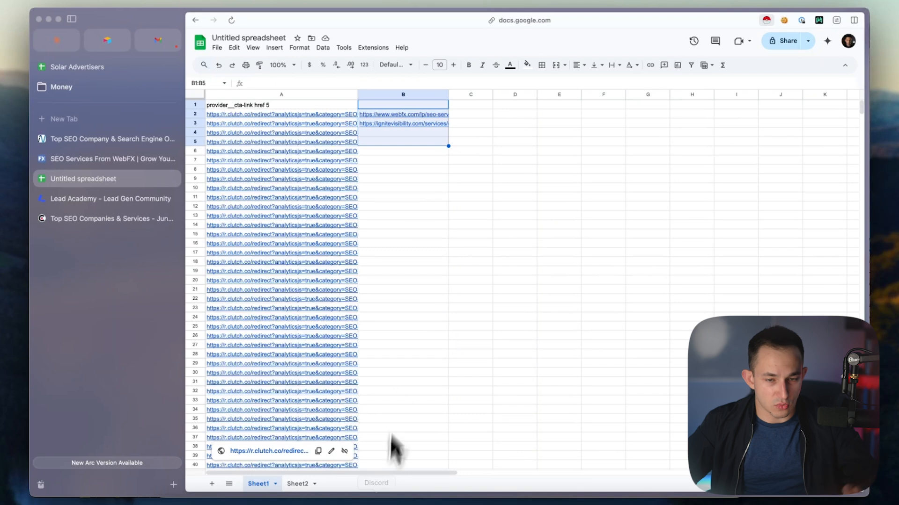
{"action": "left_click", "coordinate": [407, 162]}
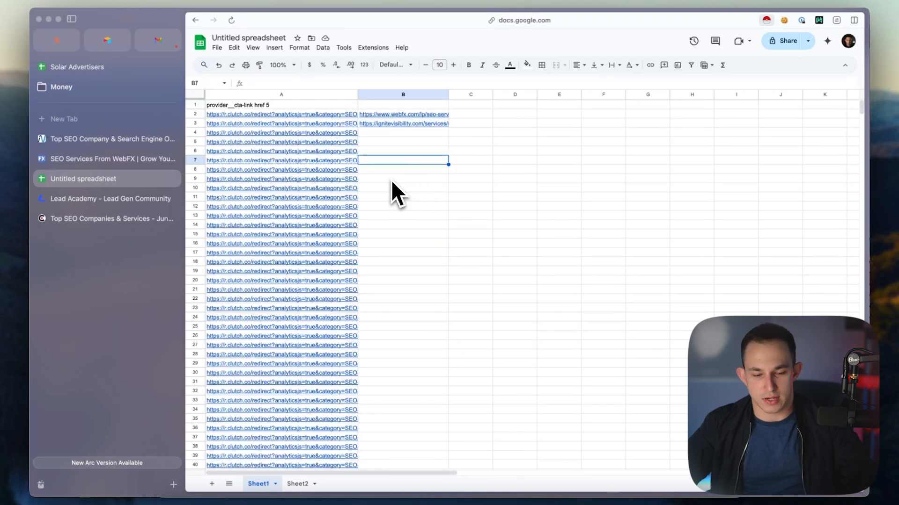
Open the Content Marketing Clutch export linked in Lead Academy's Discord message and load the CSV in Google Sheets
{"action": "left_click", "coordinate": [394, 489]}
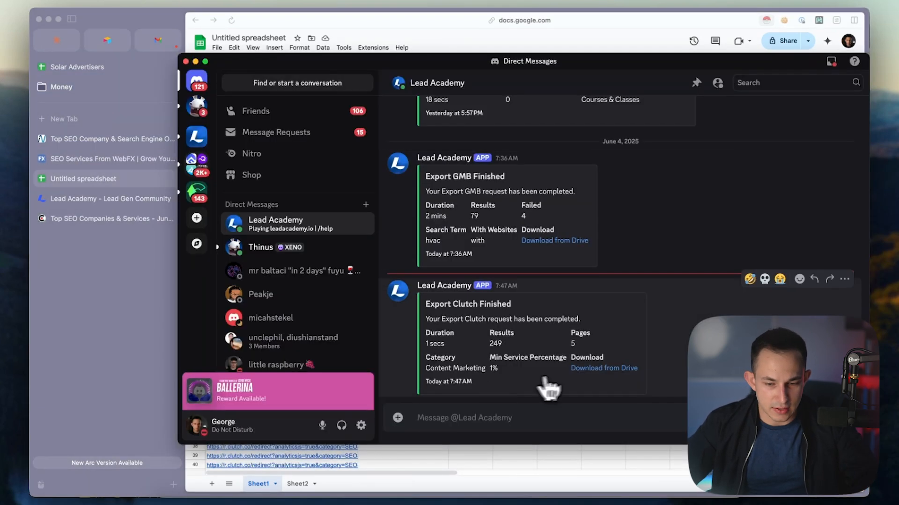
{"action": "left_click", "coordinate": [592, 370]}
{"action": "left_click", "coordinate": [630, 313]}
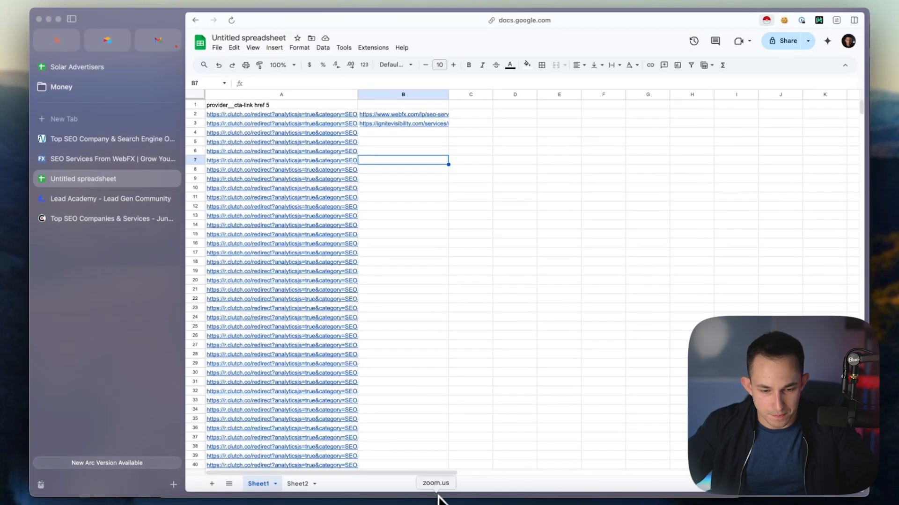
{"action": "right_click", "coordinate": [524, 499]}
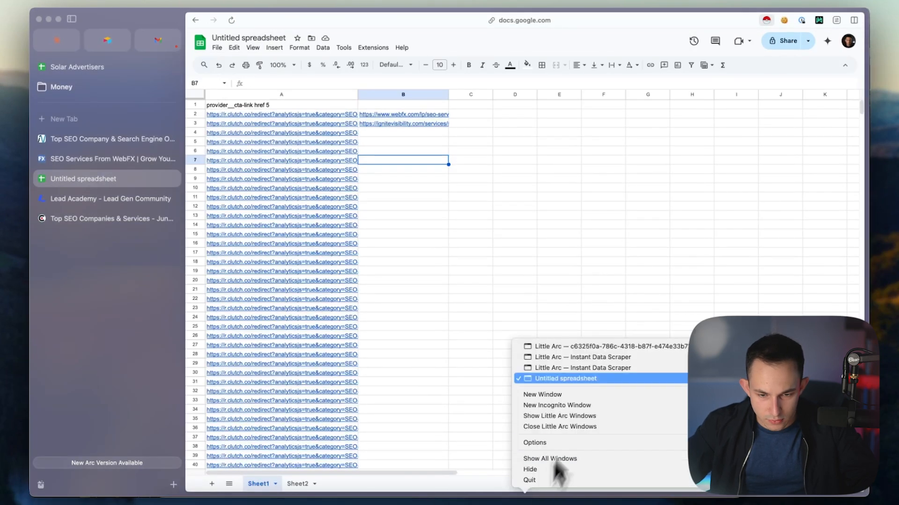
{"action": "left_click", "coordinate": [590, 348]}
{"action": "left_click", "coordinate": [554, 78]}
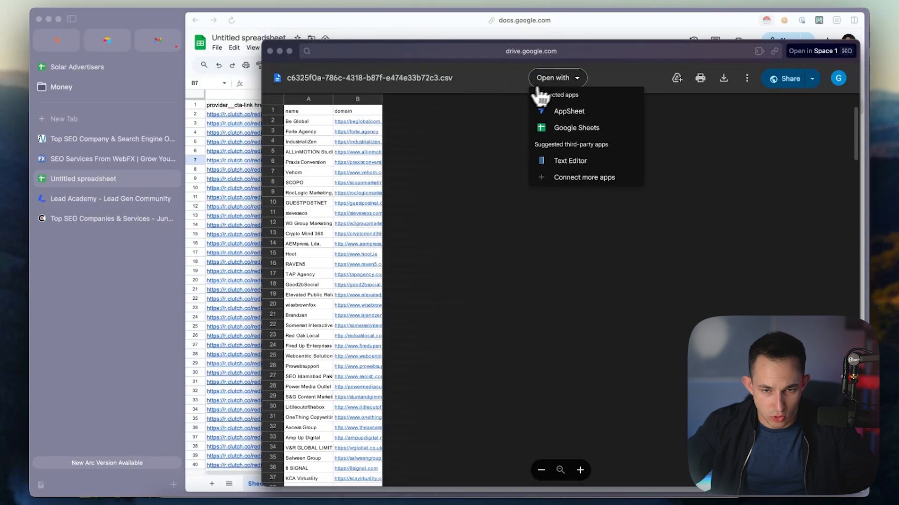
{"action": "left_click", "coordinate": [568, 125]}
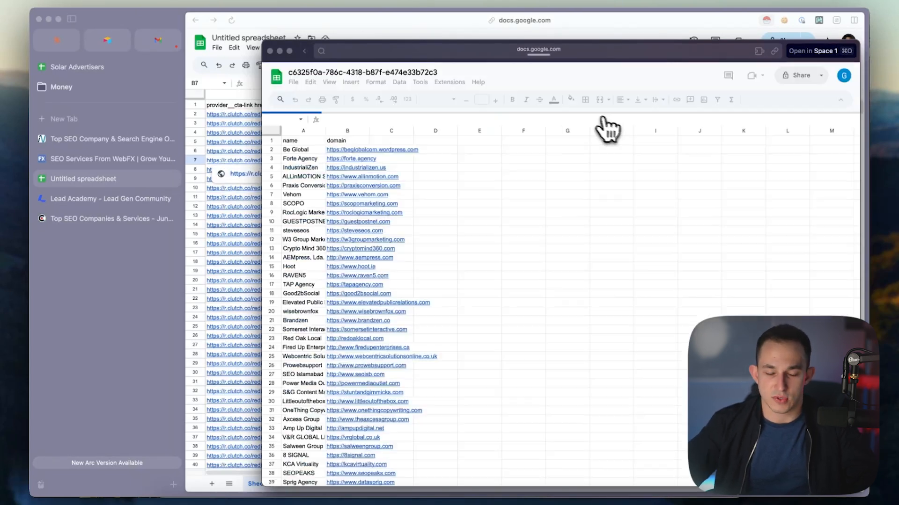
Copy the website addresses in the export's domain column, cells B2 through B249
{"action": "left_click", "coordinate": [345, 150]}
{"action": "left_click_drag", "start_coordinate": [344, 149], "coordinate": [346, 372]}
{"action": "scroll", "coordinate": [342, 273], "scroll_direction": "down", "scroll_amount": 20}
{"action": "scroll", "coordinate": [357, 268], "scroll_direction": "down", "scroll_amount": 15}
{"action": "key", "text": "super+c"}
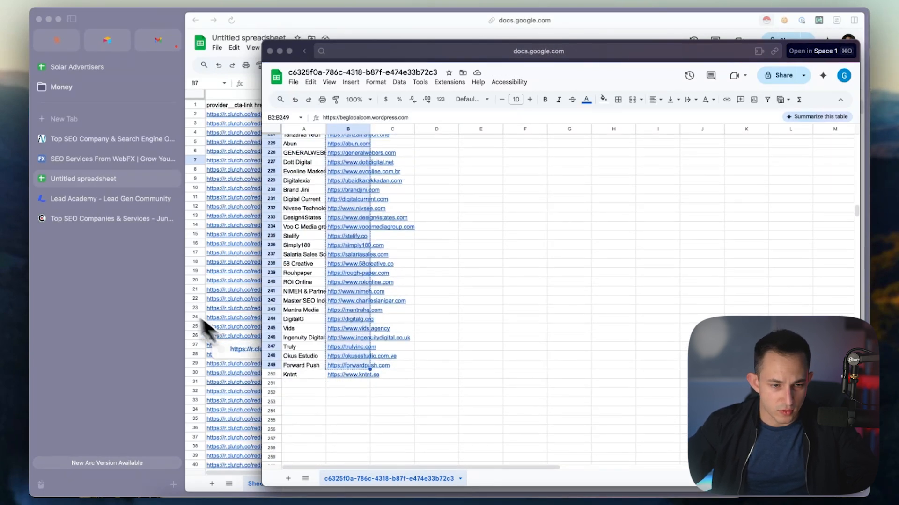
Return to the main browser window, open Apollo in a new tab and log in
{"action": "left_click", "coordinate": [221, 327]}
{"action": "key", "text": "super+t"}
{"action": "type", "text": "ap"}
{"action": "key", "text": "Return"}
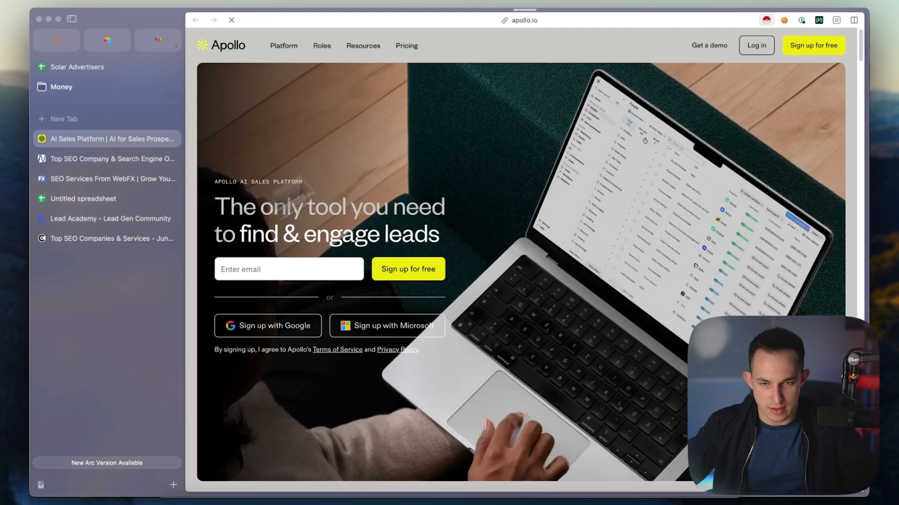
{"action": "left_click", "coordinate": [757, 47]}
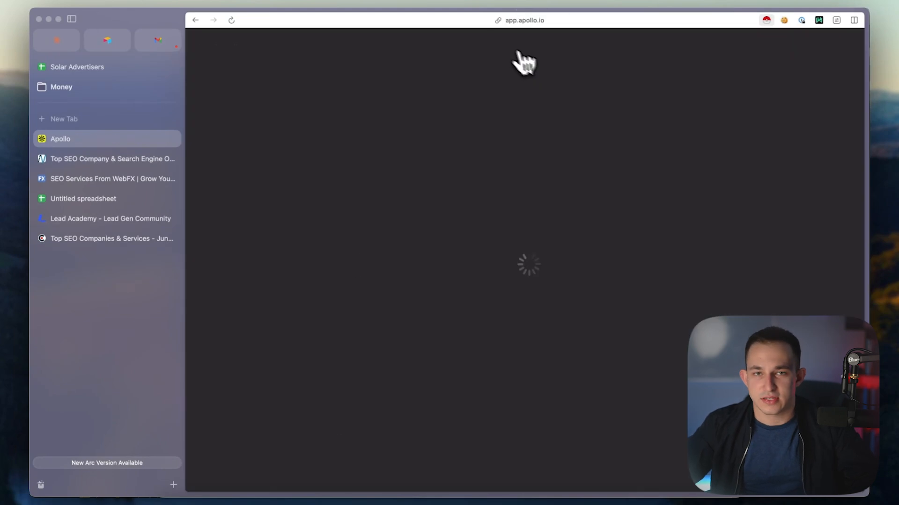
In Apollo's Companies search, replace the include list of companies with the copied domains, then save and run the search
{"action": "left_click", "coordinate": [243, 134]}
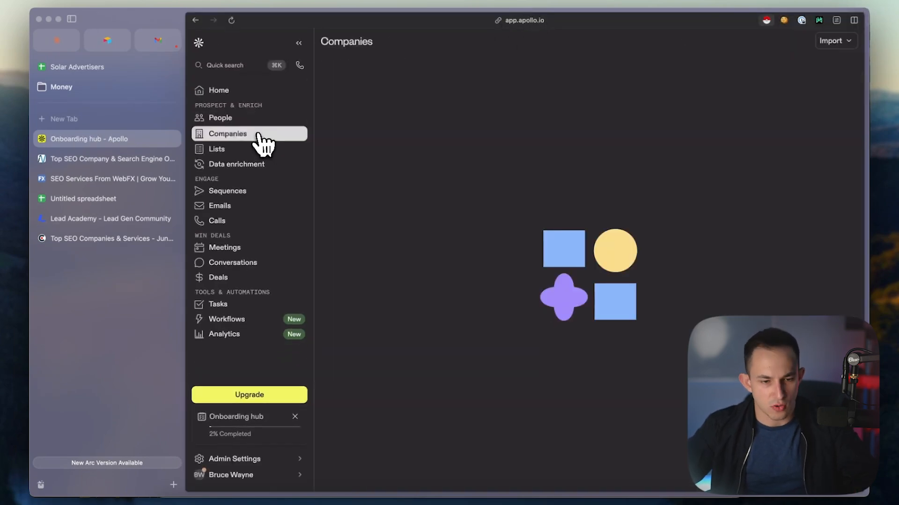
{"action": "left_click", "coordinate": [367, 195]}
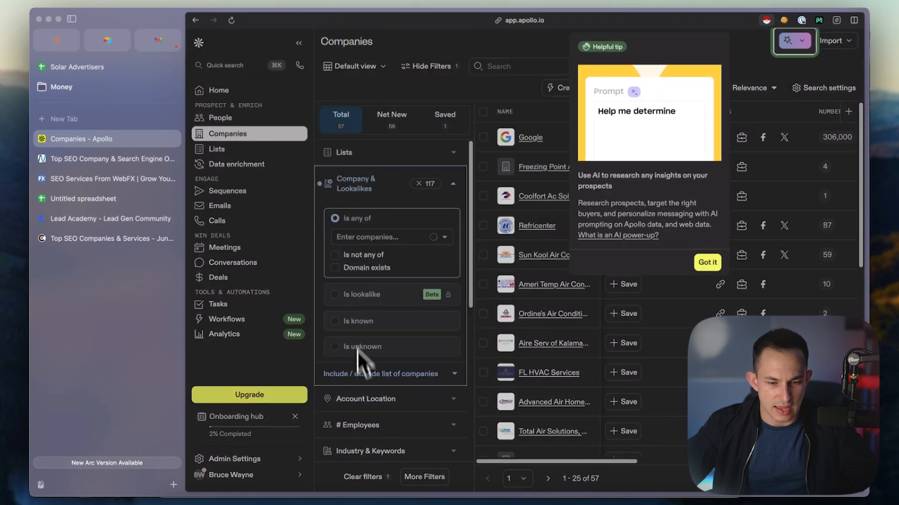
{"action": "left_click", "coordinate": [442, 372]}
{"action": "key", "text": "super+v"}
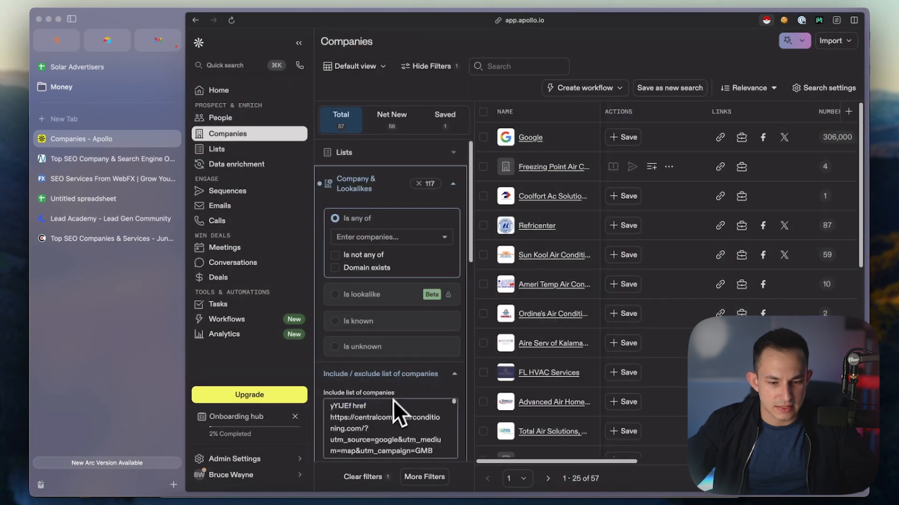
{"action": "scroll", "coordinate": [438, 325], "scroll_direction": "down", "scroll_amount": 3}
{"action": "left_click", "coordinate": [434, 360]}
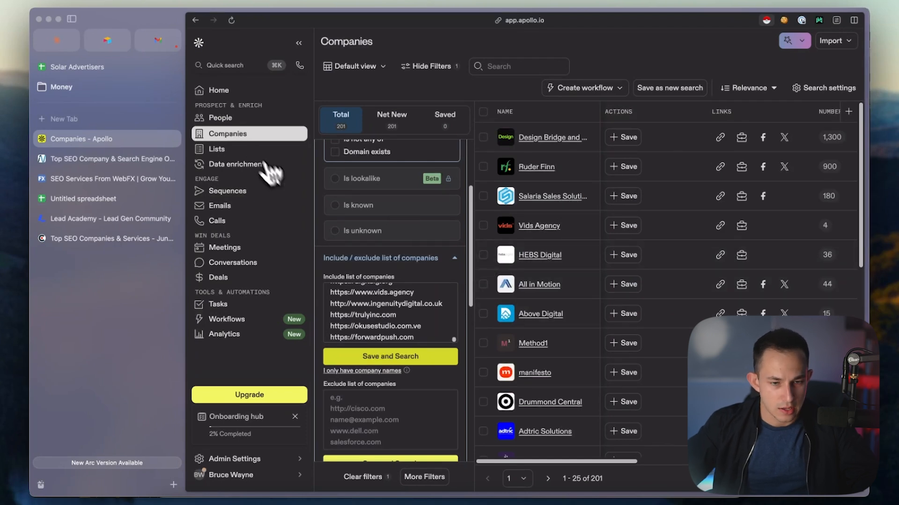
Switch to the People search for these companies and filter by the job titles ceo, owner and founder
{"action": "left_click", "coordinate": [243, 119]}
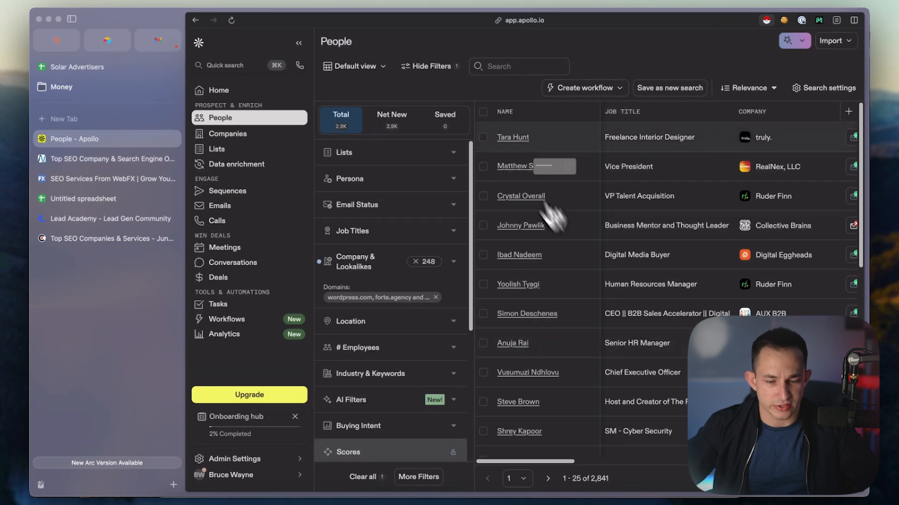
{"action": "left_click", "coordinate": [400, 229]}
{"action": "left_click", "coordinate": [394, 287]}
{"action": "type", "text": "ceo"}
{"action": "key", "text": "Return"}
{"action": "type", "text": "owner"}
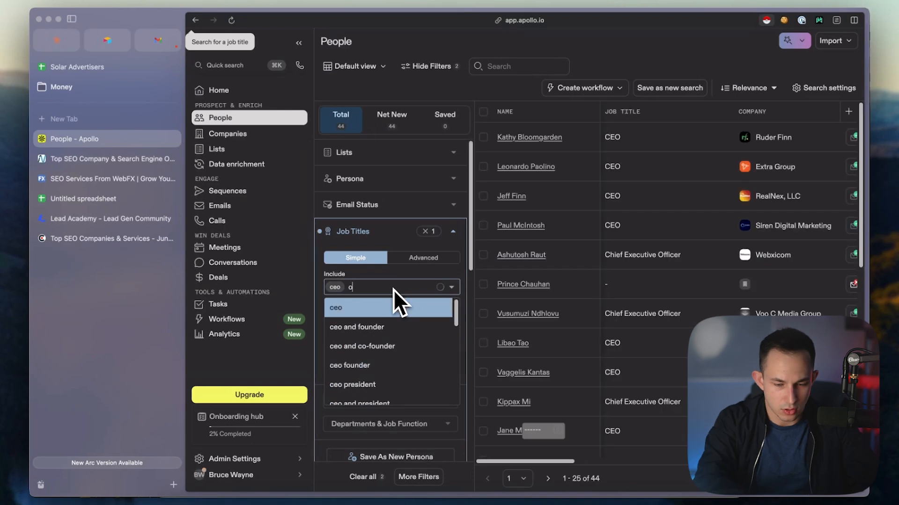
{"action": "key", "text": "Return"}
{"action": "type", "text": "founder"}
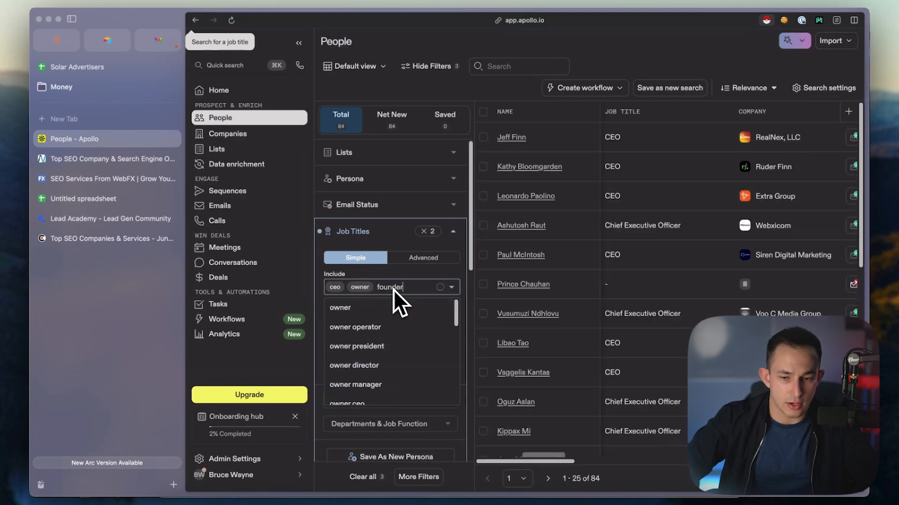
{"action": "key", "text": "Return"}
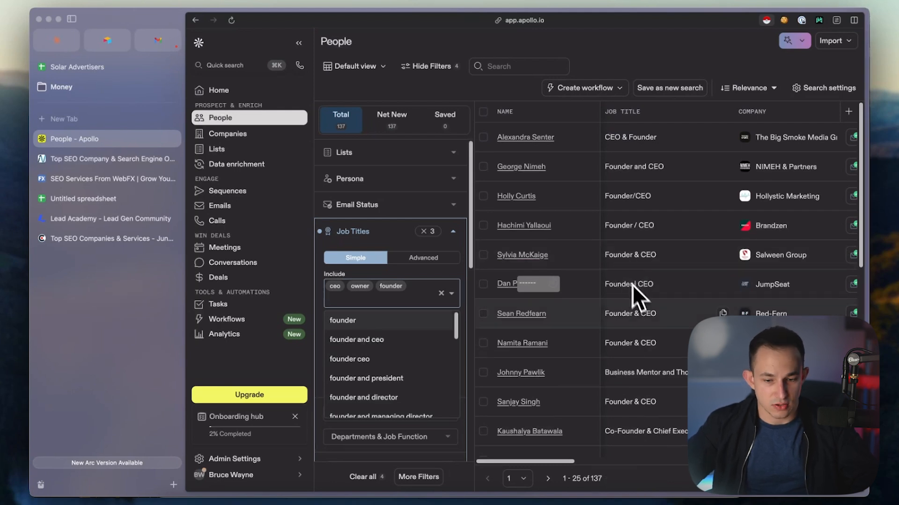
Access the email address of the Founder & CEO listed at Red-Fern
{"action": "left_click_drag", "start_coordinate": [569, 463], "coordinate": [595, 459]}
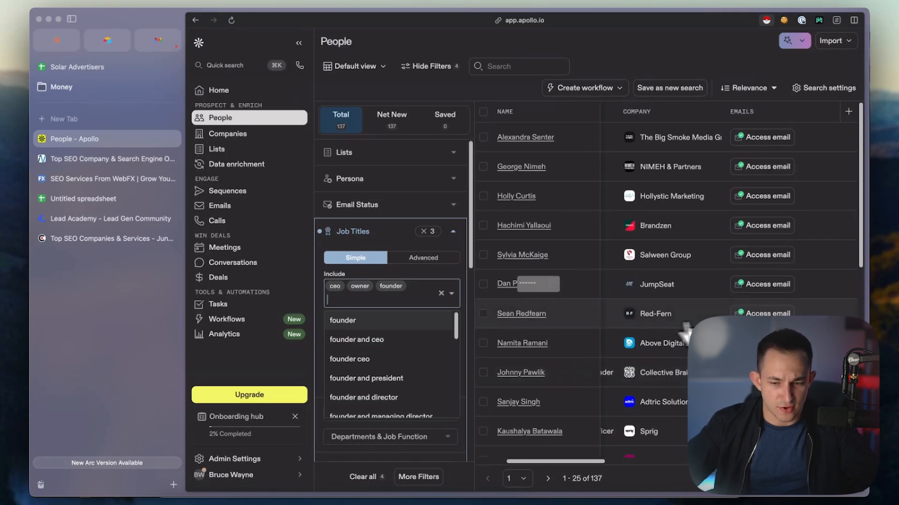
{"action": "left_click", "coordinate": [763, 314]}
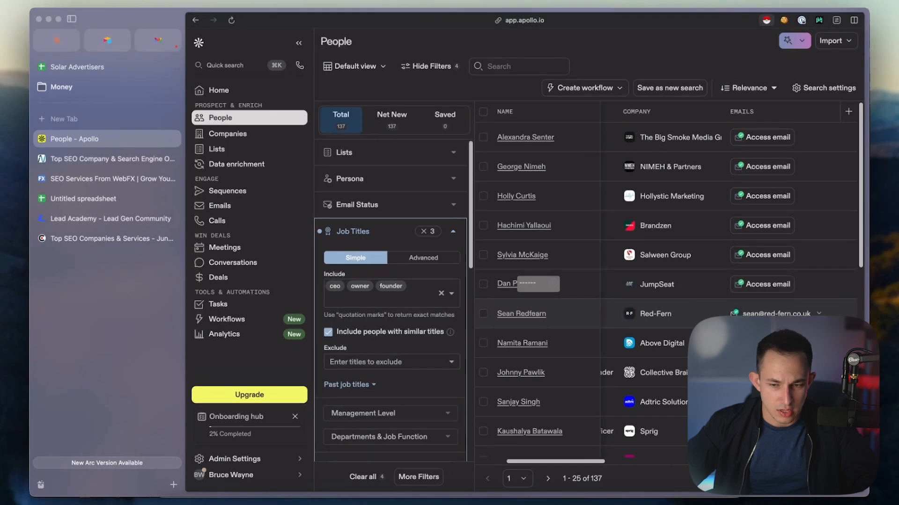